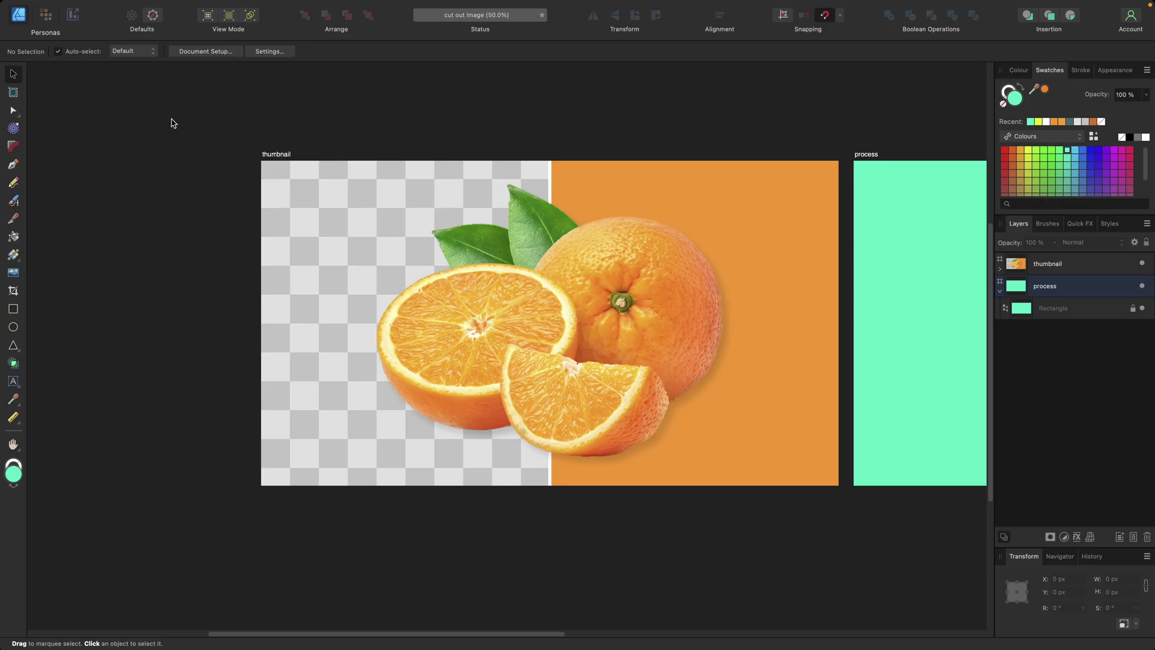
Scroll the canvas right until the empty mint-green process artboard is fully visible
{"action": "scroll", "coordinate": [227, 108], "scroll_direction": "right", "scroll_amount": 5}
{"action": "scroll", "coordinate": [539, 113], "scroll_direction": "right", "scroll_amount": 6}
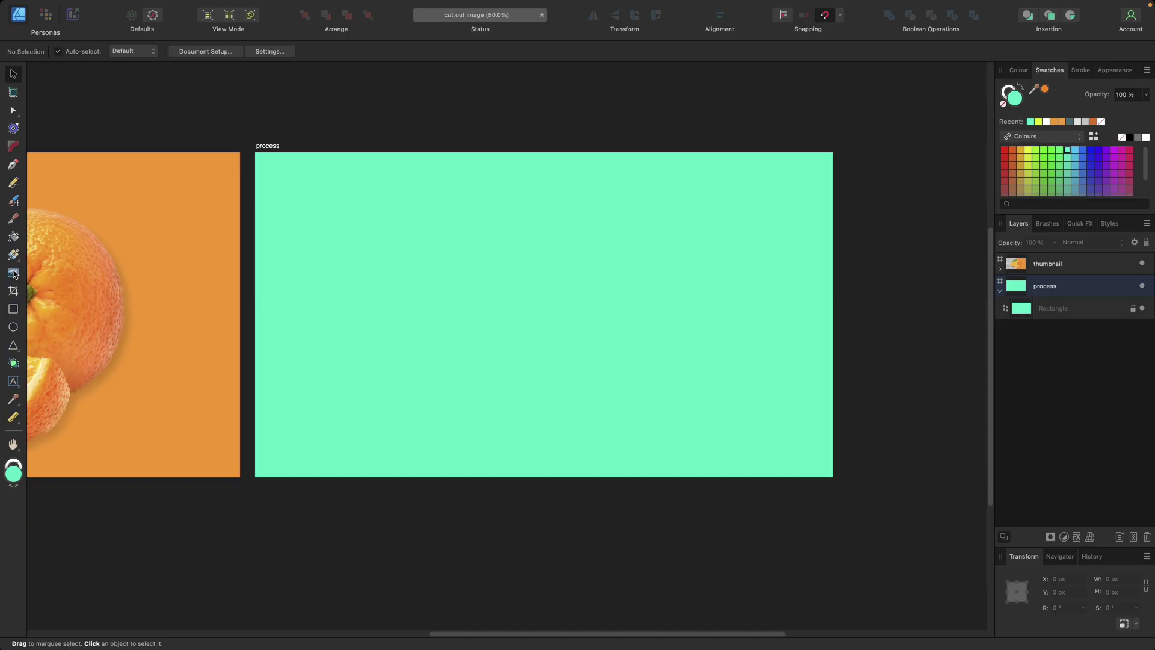
Place the orange JPG onto the selected process artboard with File > Place
{"action": "left_click", "coordinate": [272, 148]}
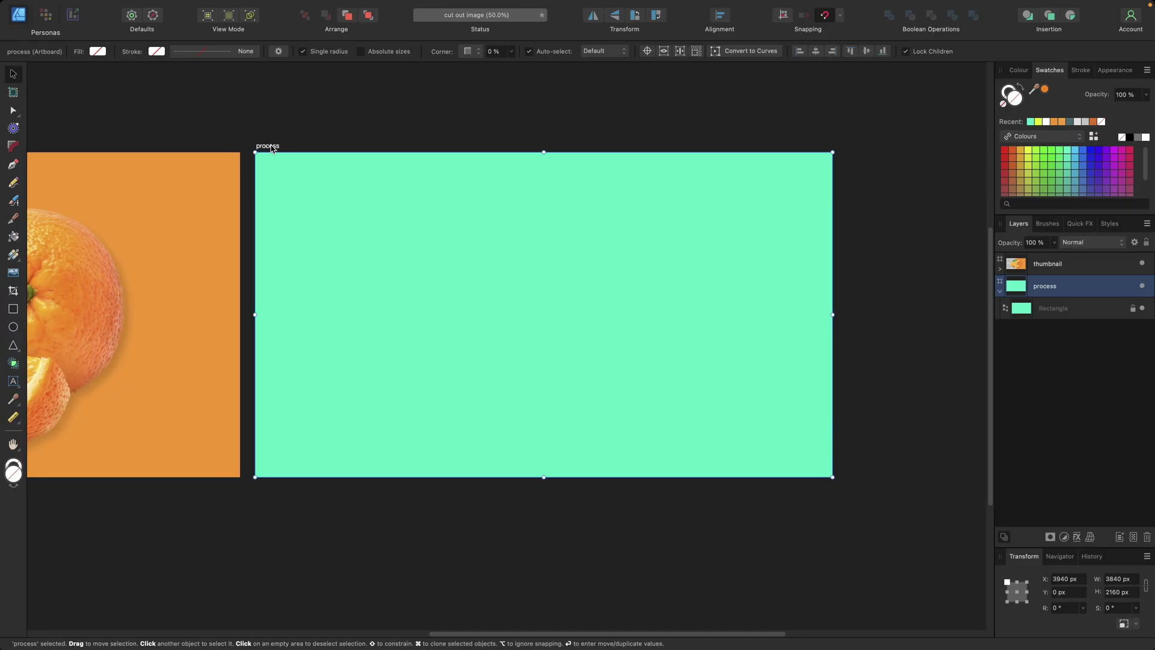
{"action": "left_click", "coordinate": [13, 274]}
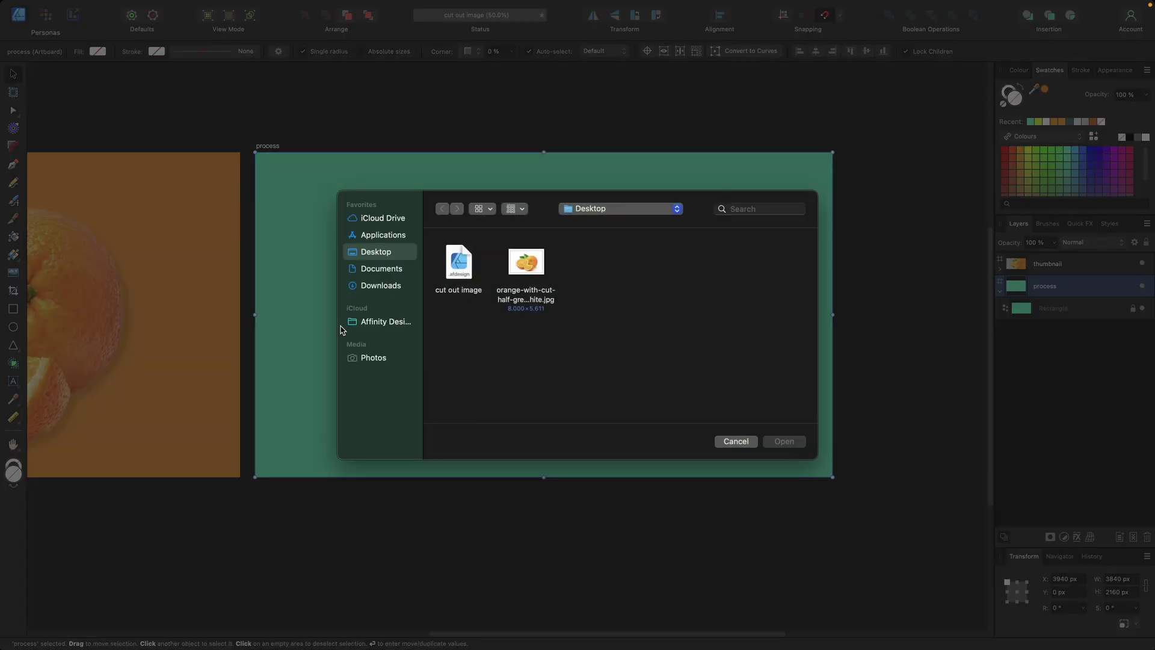
{"action": "left_click", "coordinate": [533, 277]}
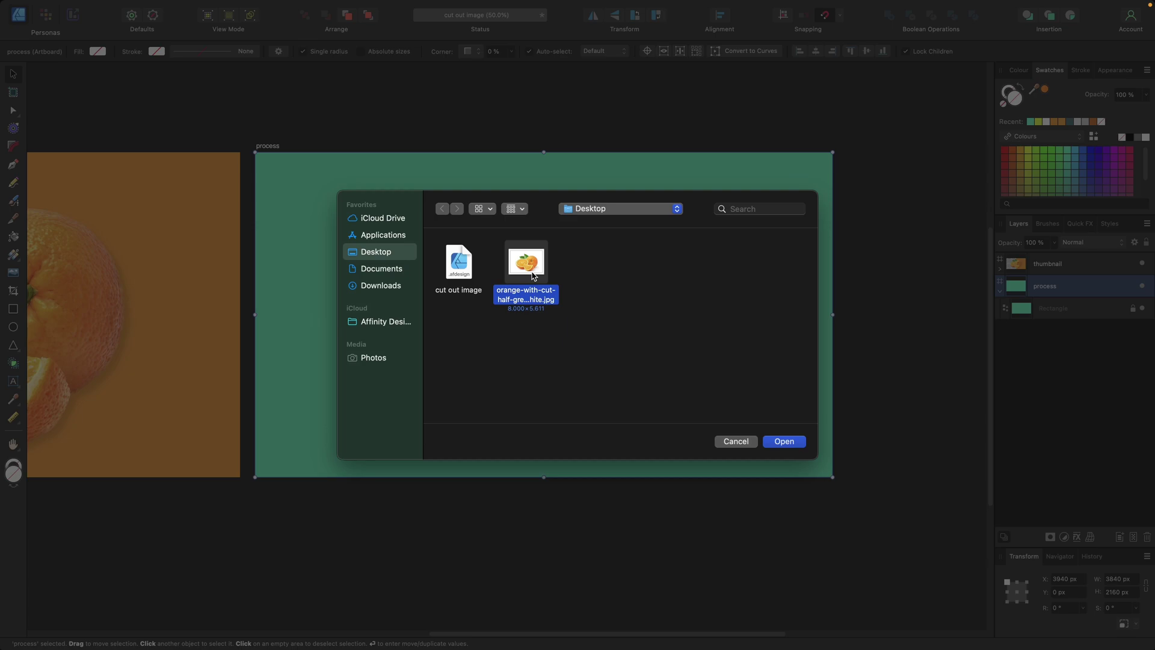
{"action": "left_click", "coordinate": [803, 443]}
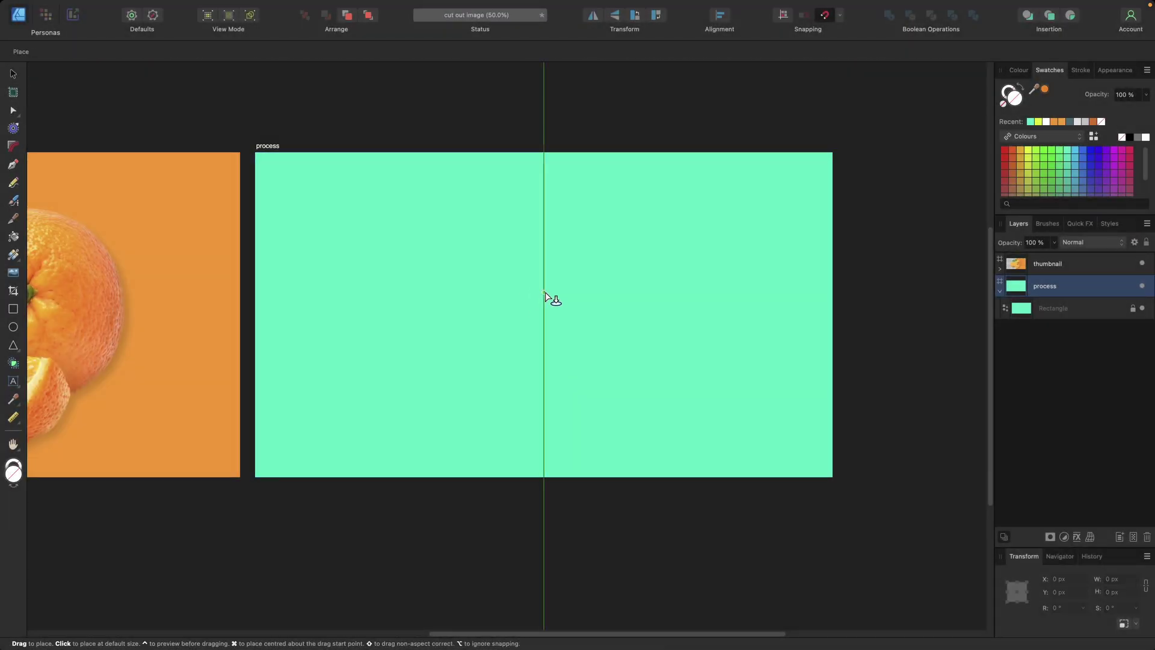
{"action": "left_click", "coordinate": [545, 295]}
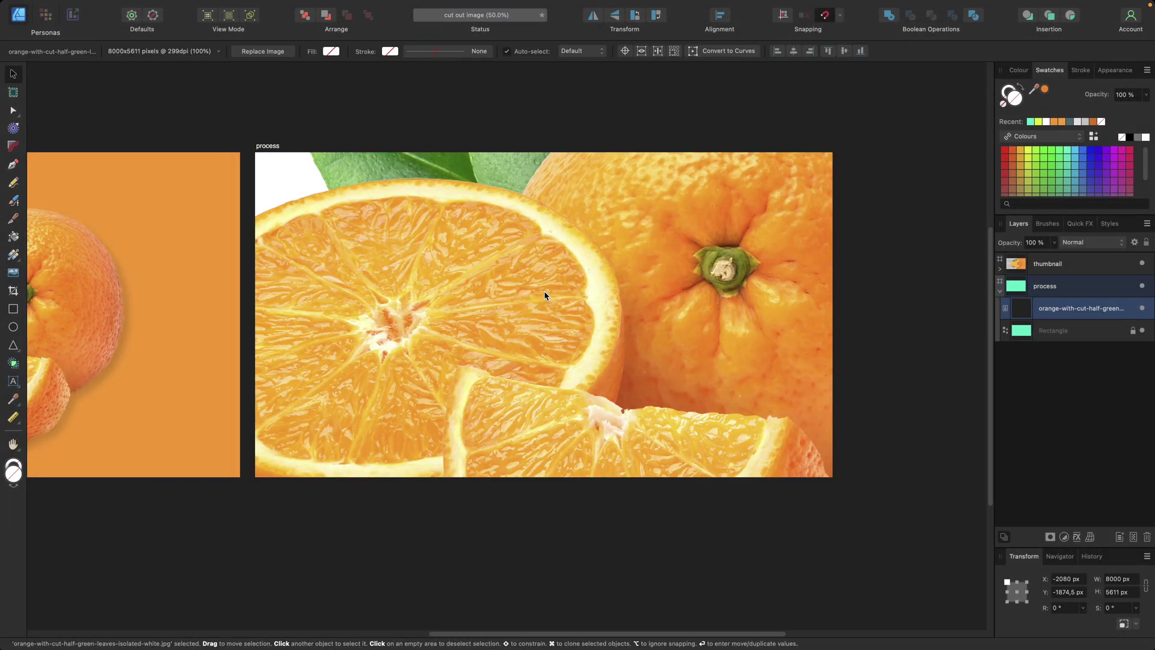
Scale the placed orange photo down and move it inside the process artboard
{"action": "key", "text": "super+0"}
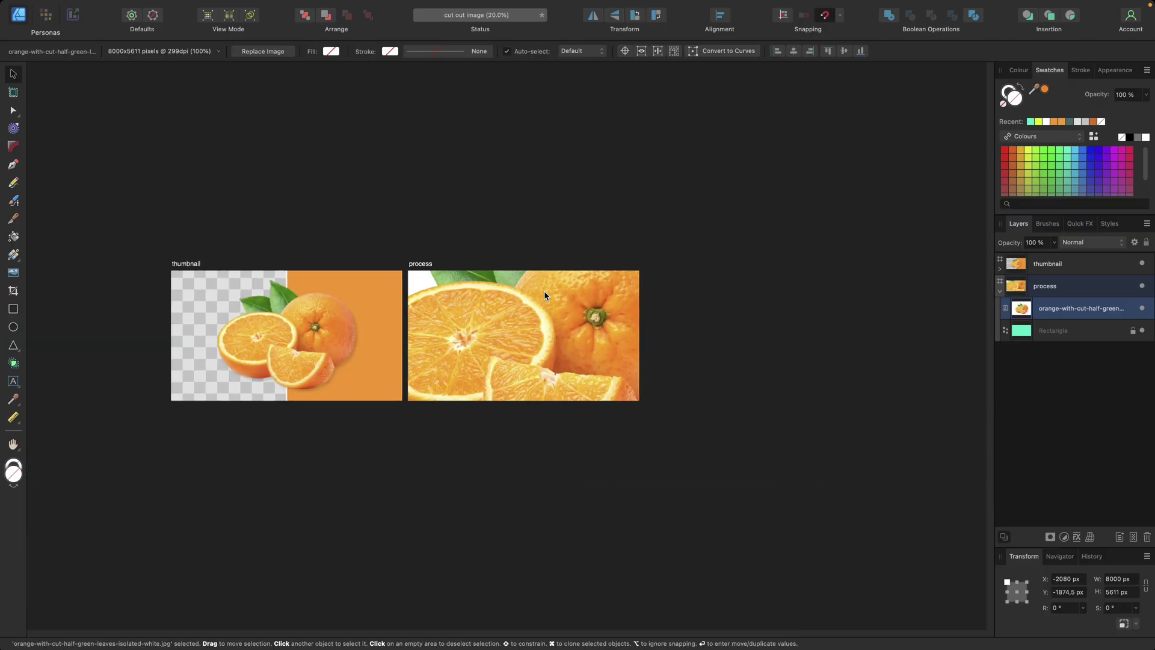
{"action": "left_click_drag", "start_coordinate": [764, 494], "coordinate": [381, 227]}
{"action": "left_click_drag", "start_coordinate": [356, 170], "coordinate": [491, 319]}
{"action": "left_click", "coordinate": [706, 360]}
{"action": "key", "text": "super+equal"}
{"action": "key", "text": "super+equal"}
{"action": "key", "text": "super+equal"}
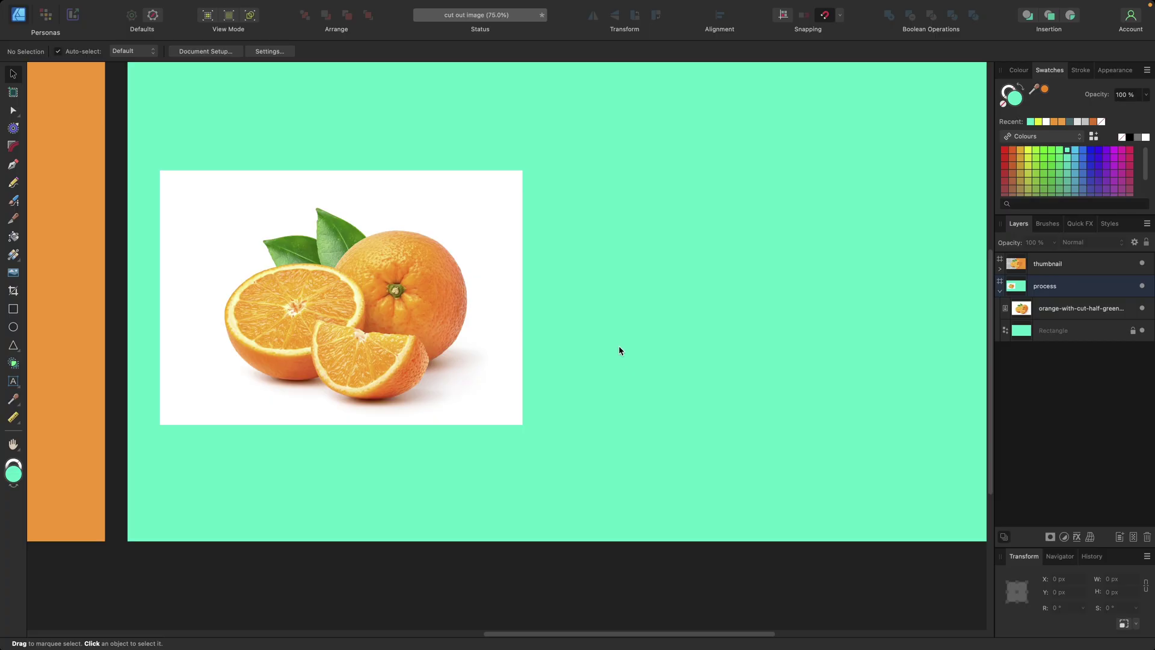
Drag the orange JPG from the Finder desktop into the Affinity document
{"action": "key", "text": "super+Tab"}
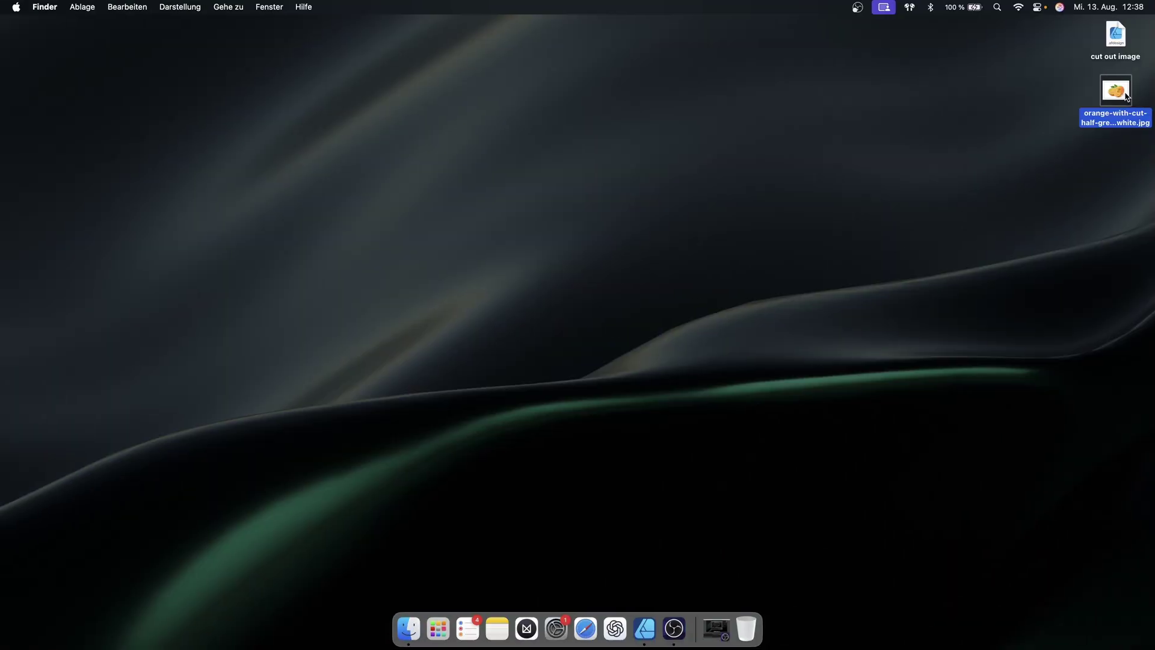
{"action": "left_click_drag", "start_coordinate": [1125, 96], "coordinate": [622, 260]}
{"action": "key", "text": "super+Tab"}
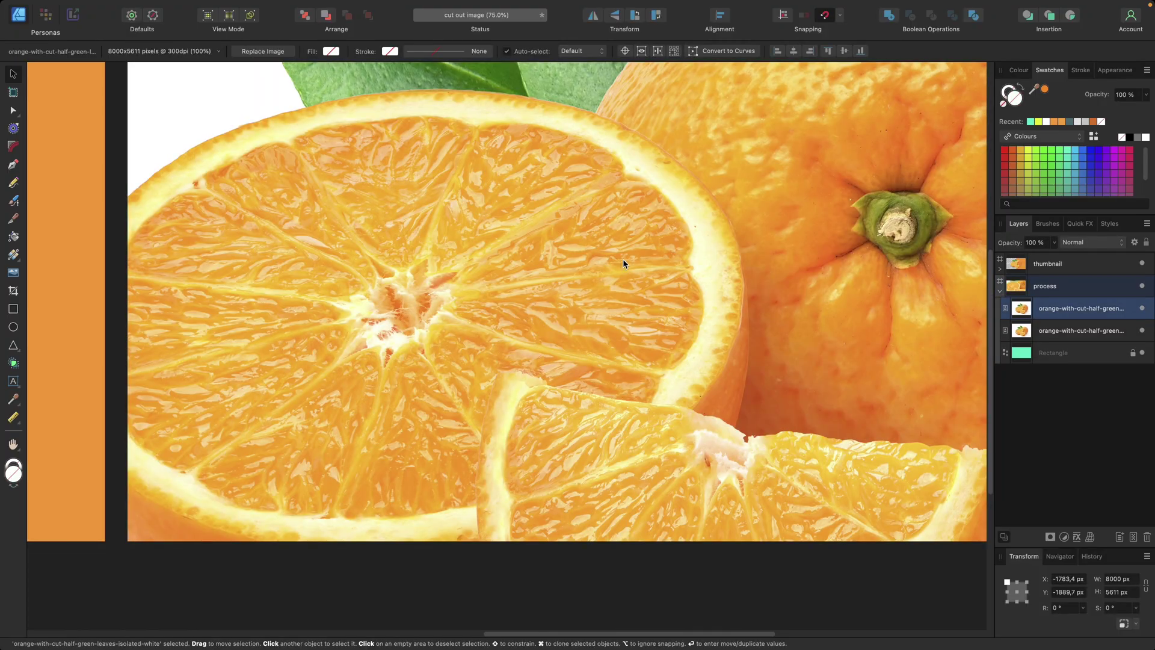
Shrink the second orange copy and position it beside the first photo
{"action": "key", "text": "super+0"}
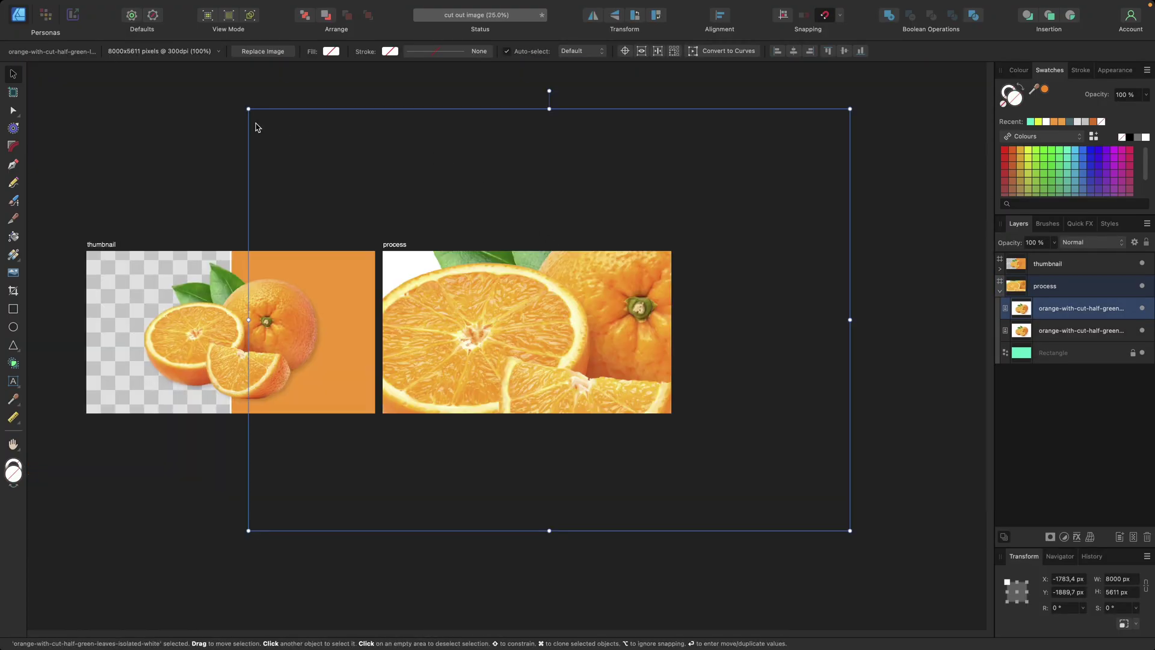
{"action": "left_click_drag", "start_coordinate": [248, 109], "coordinate": [730, 335]}
{"action": "left_click_drag", "start_coordinate": [745, 477], "coordinate": [589, 352]}
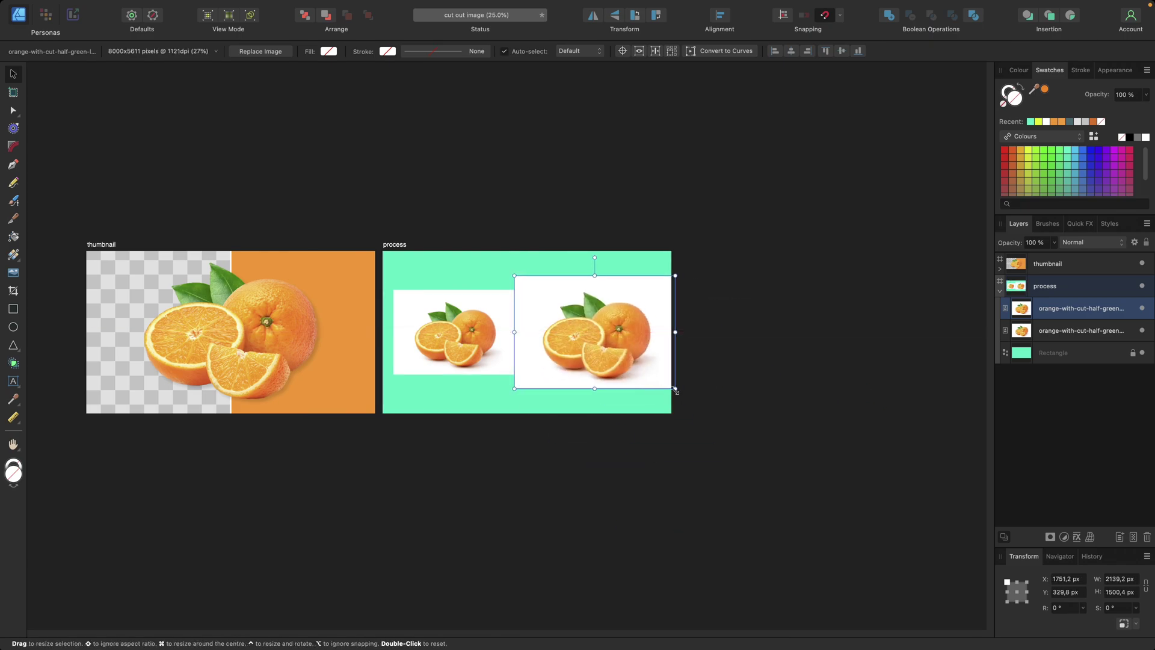
{"action": "left_click_drag", "start_coordinate": [675, 389], "coordinate": [645, 372]}
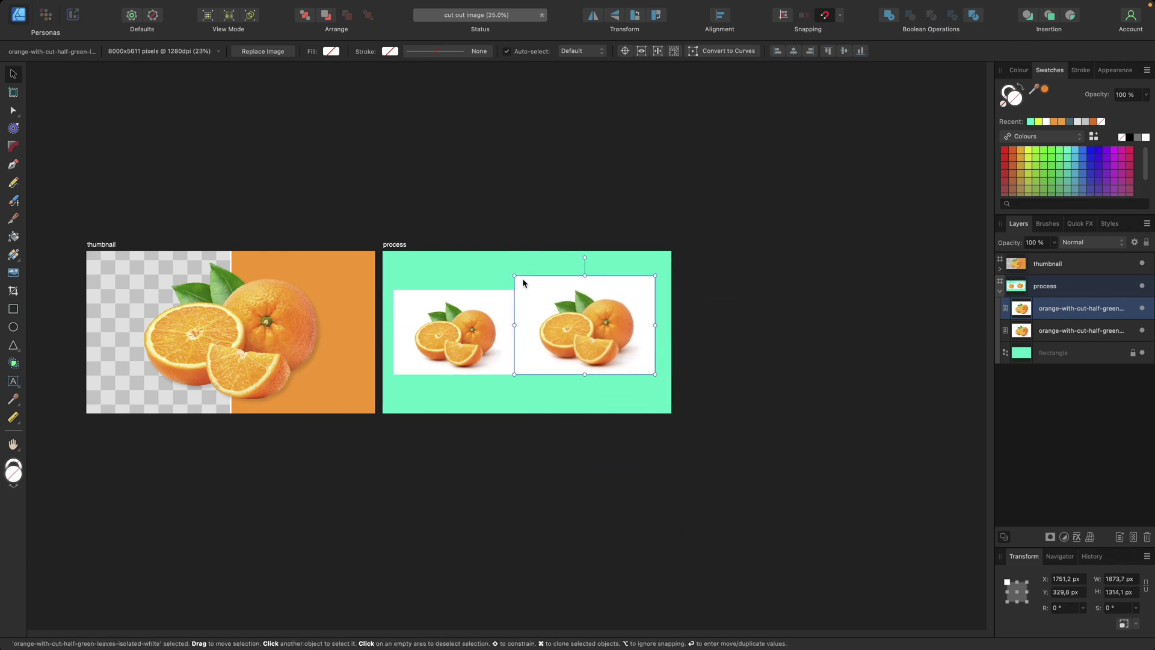
{"action": "left_click_drag", "start_coordinate": [515, 276], "coordinate": [534, 289]}
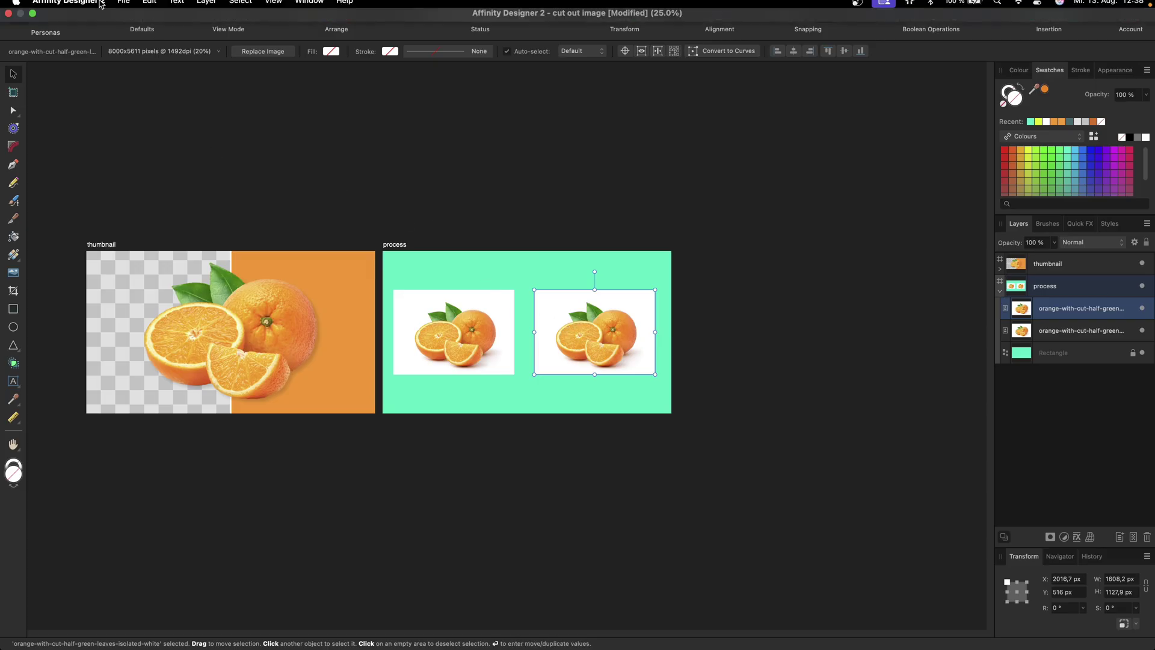
Open the orange JPG from the Desktop as its own document via File > Open
{"action": "left_click", "coordinate": [123, 7]}
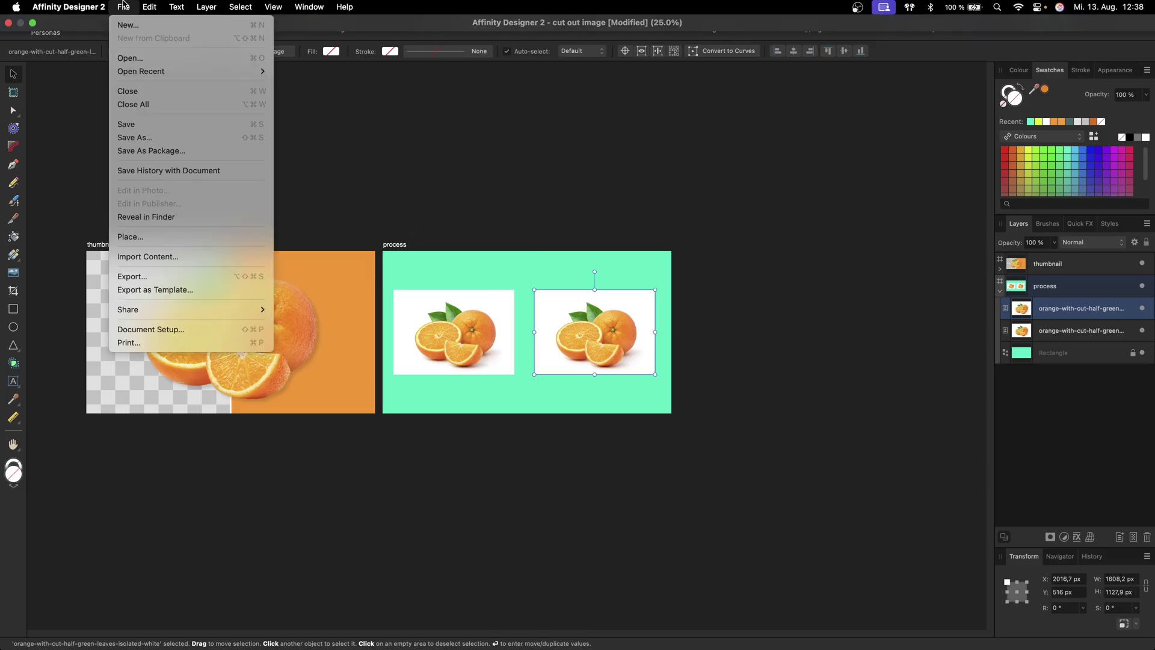
{"action": "left_click", "coordinate": [130, 58]}
{"action": "left_click", "coordinate": [523, 183]}
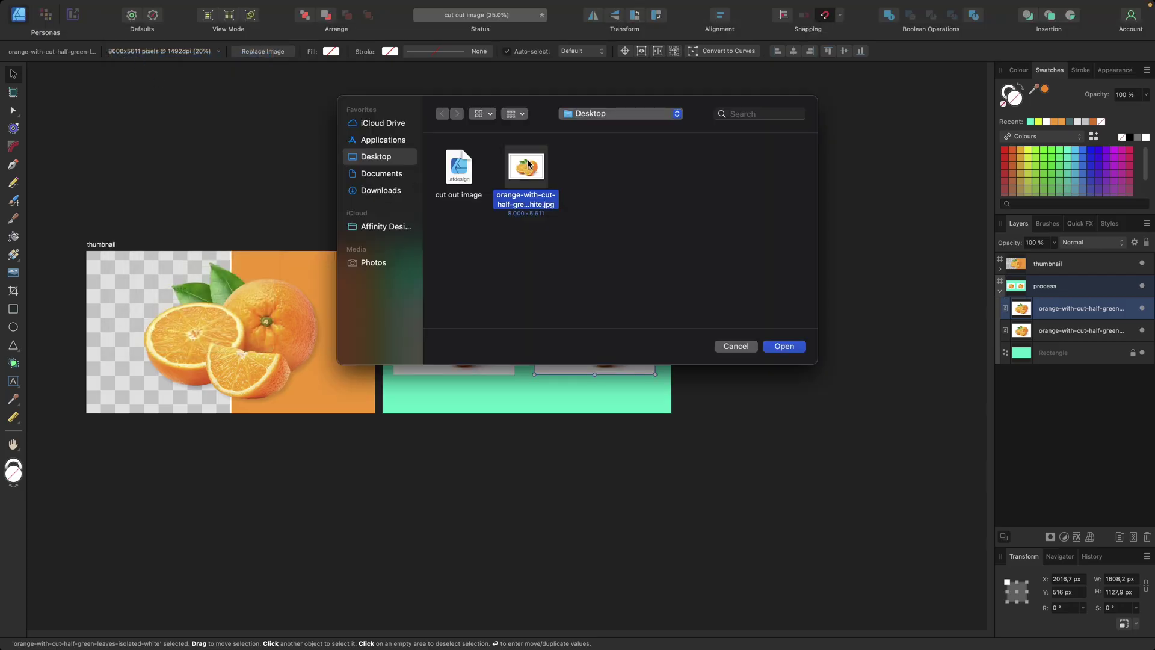
{"action": "left_click", "coordinate": [787, 346]}
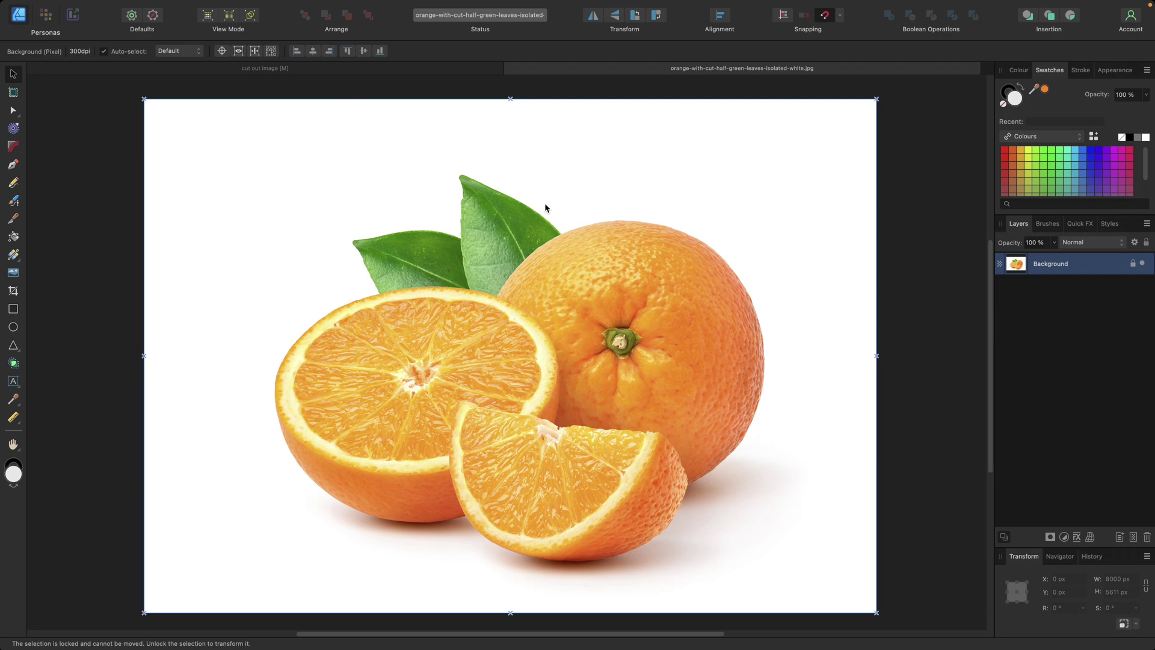
{"action": "key", "text": "super+Tab"}
{"action": "right_click", "coordinate": [1117, 90]}
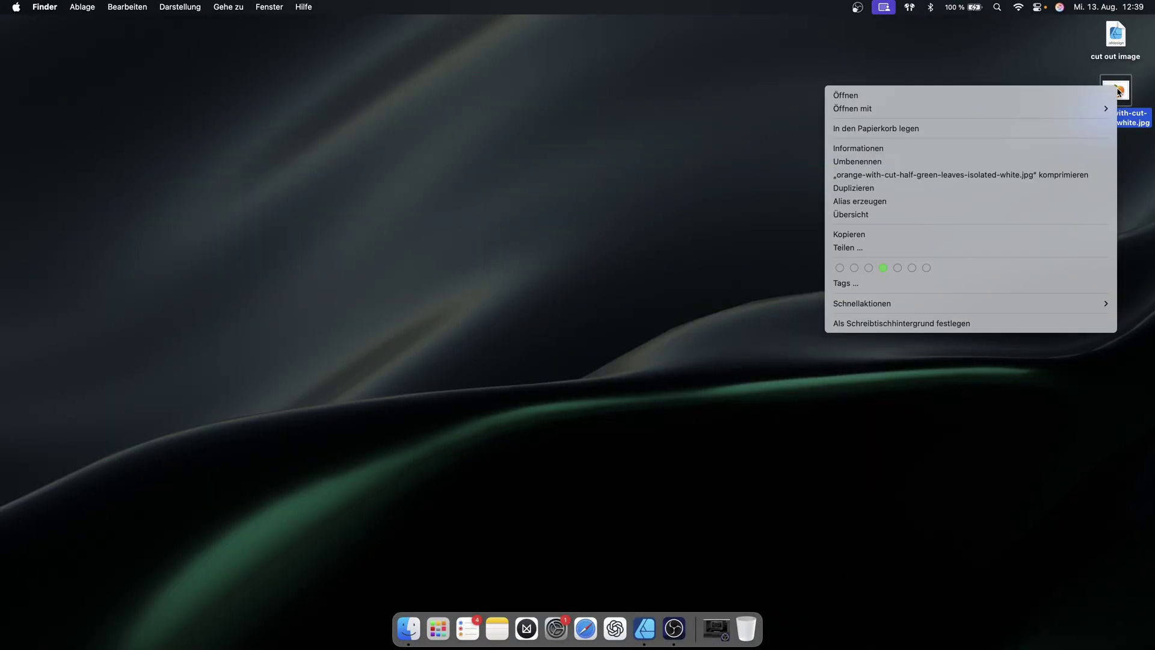
{"action": "mouse_move", "coordinate": [957, 110]}
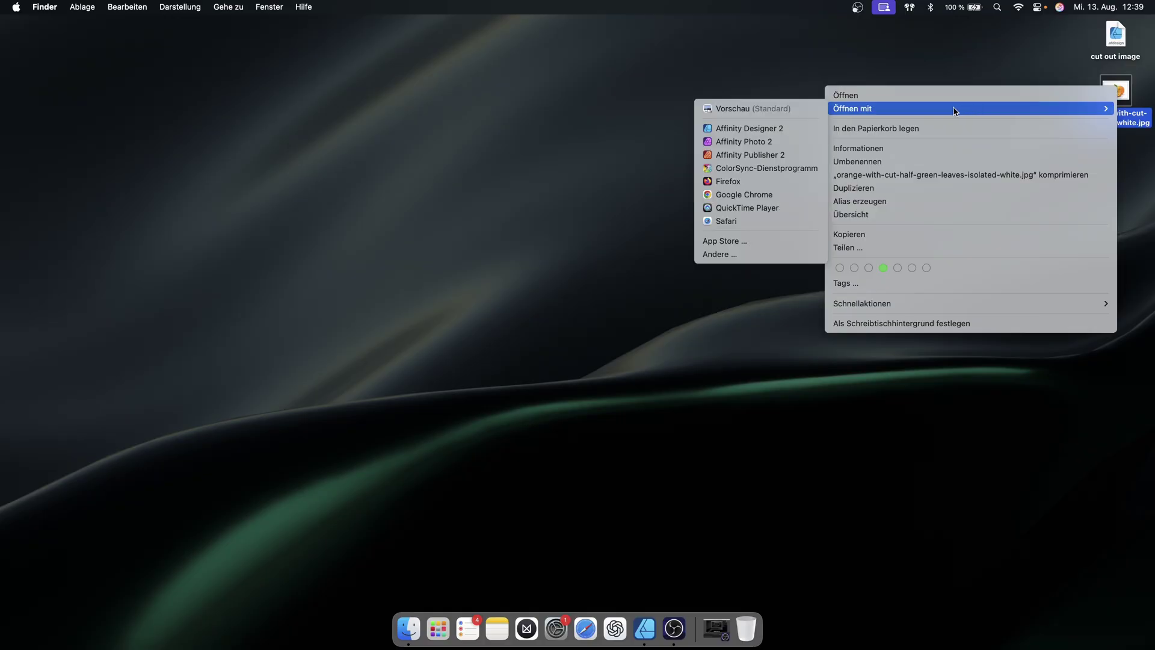
{"action": "left_click", "coordinate": [777, 128]}
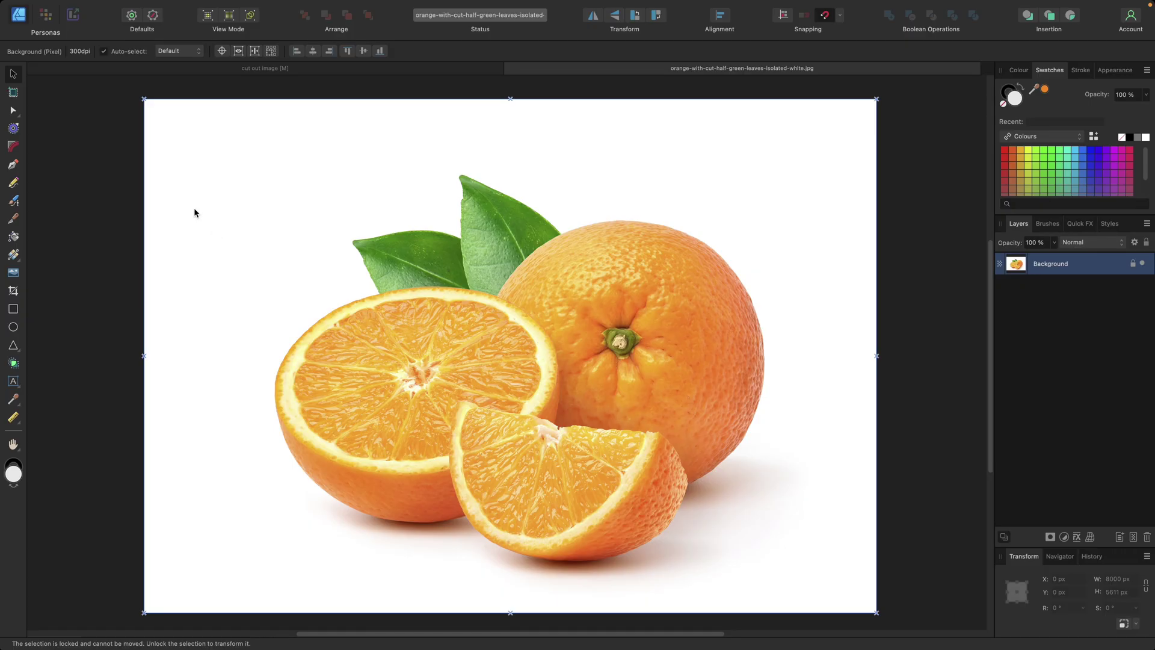
In the Pixel persona, brush-select and delete the white background, undo it, and return to 'cut out image'
{"action": "left_click", "coordinate": [46, 16]}
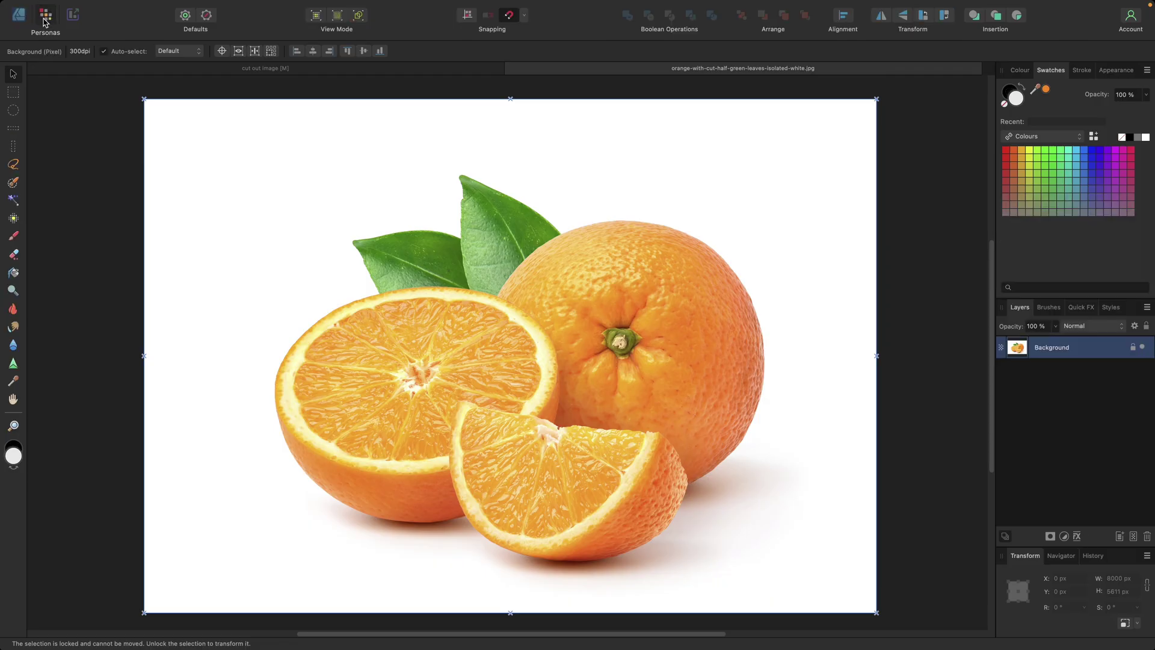
{"action": "left_click", "coordinate": [12, 184]}
{"action": "mouse_move", "coordinate": [235, 175]}
{"action": "left_mouse_down"}
{"action": "mouse_move", "coordinate": [196, 170]}
{"action": "mouse_move", "coordinate": [194, 198]}
{"action": "left_mouse_up"}
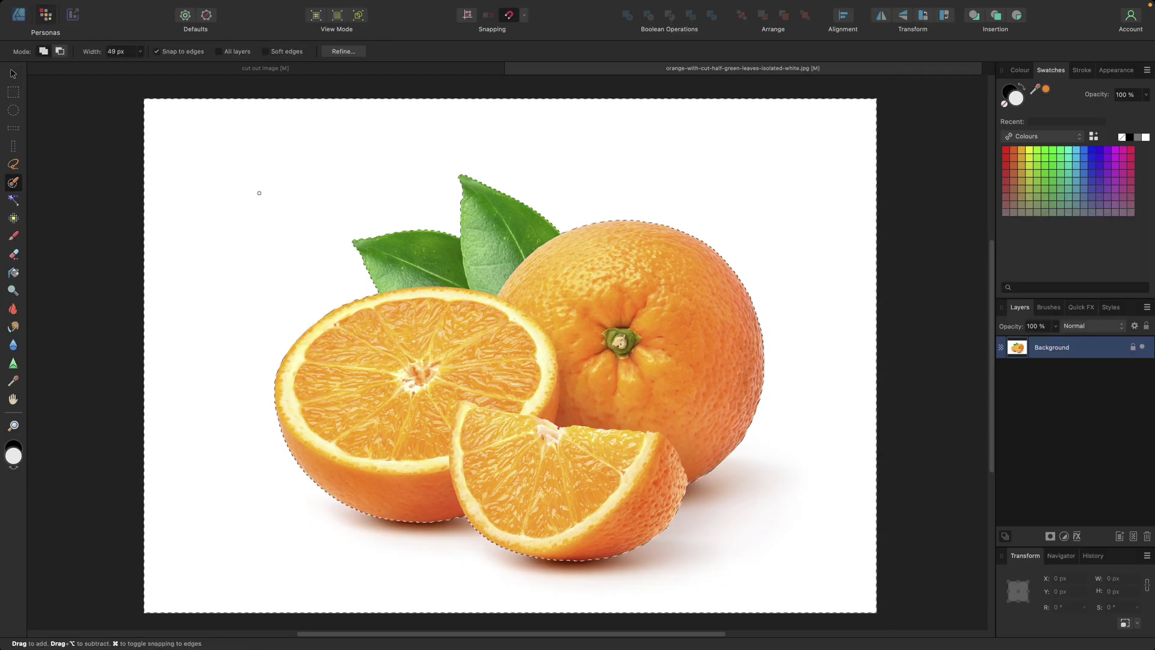
{"action": "key", "text": "Delete"}
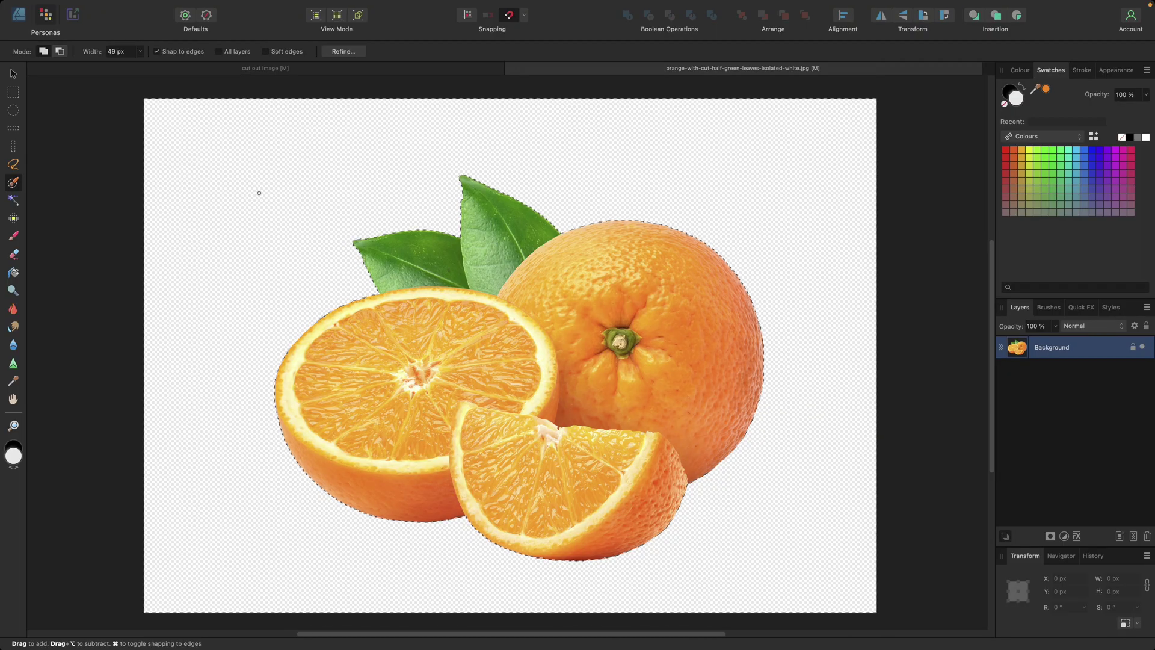
{"action": "key", "text": "super+z"}
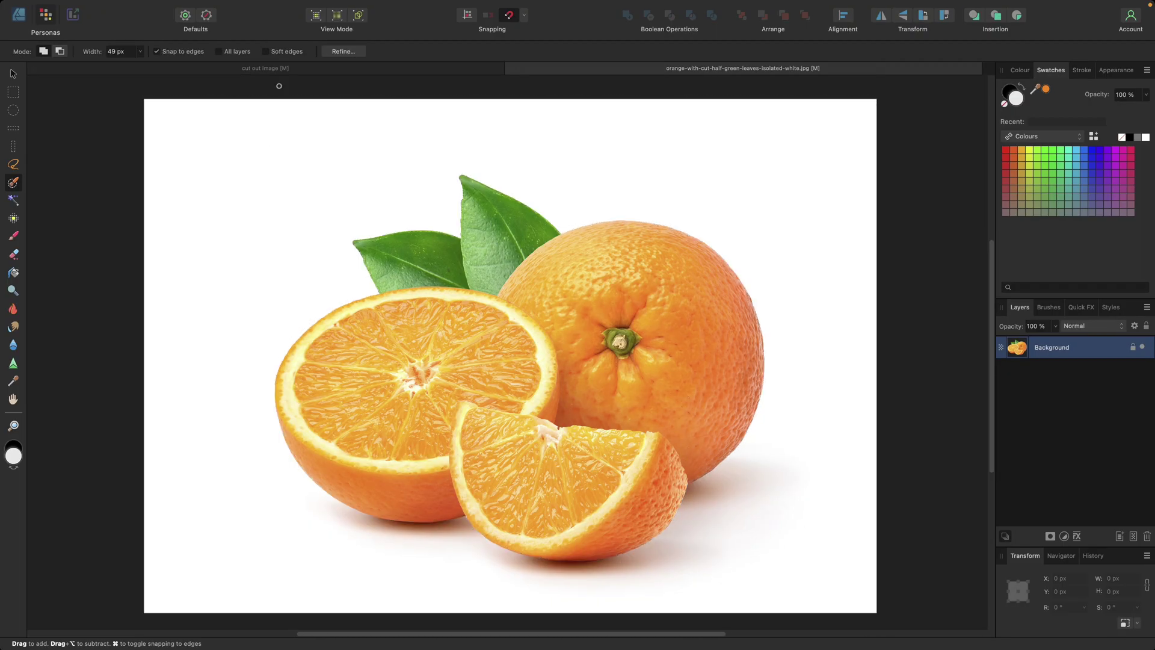
{"action": "left_click", "coordinate": [290, 69]}
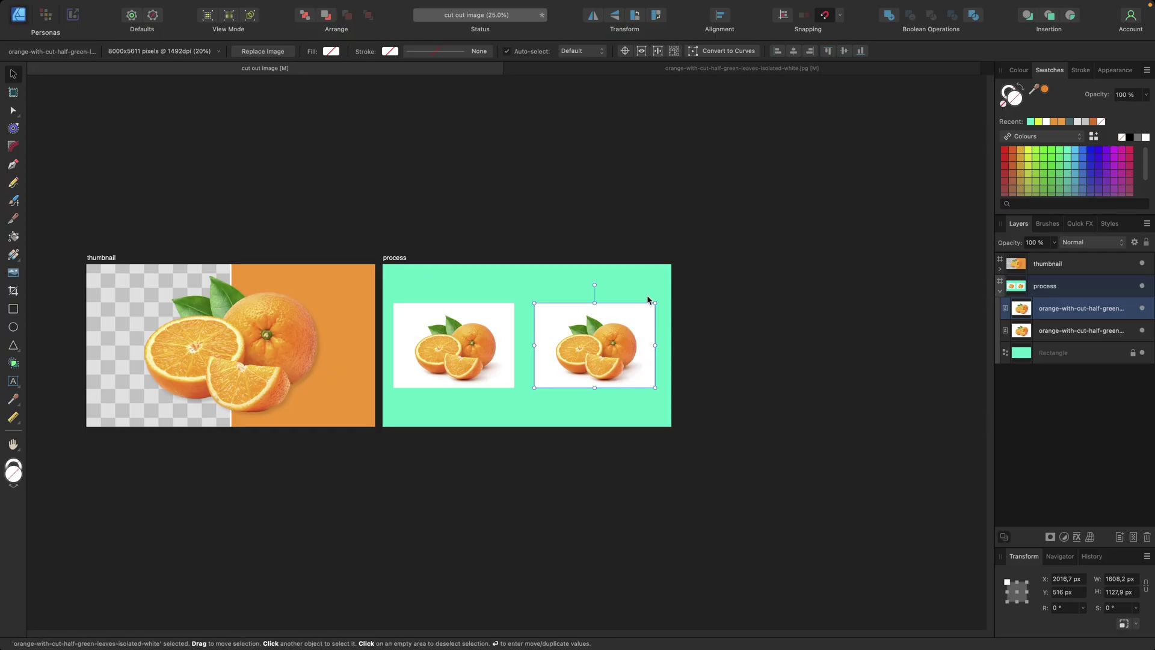
Zoom in, brush-select white background on the left photo in Pixel persona, delete, then undo
{"action": "left_click", "coordinate": [741, 335]}
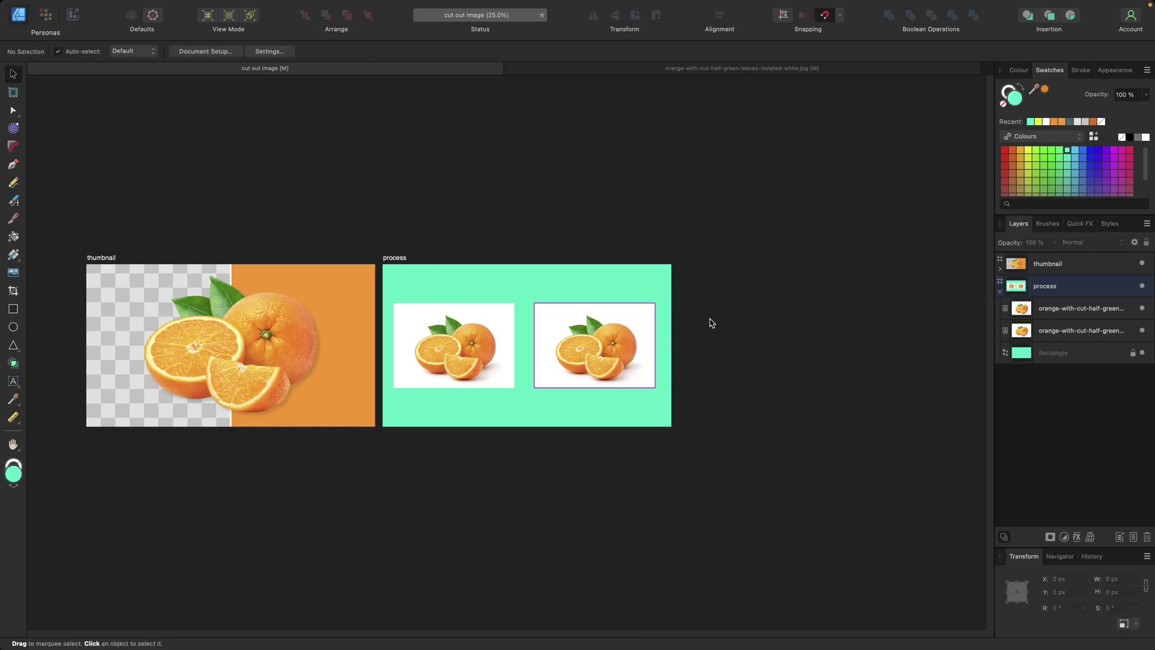
{"action": "key", "text": "super+equal"}
{"action": "left_click", "coordinate": [312, 278]}
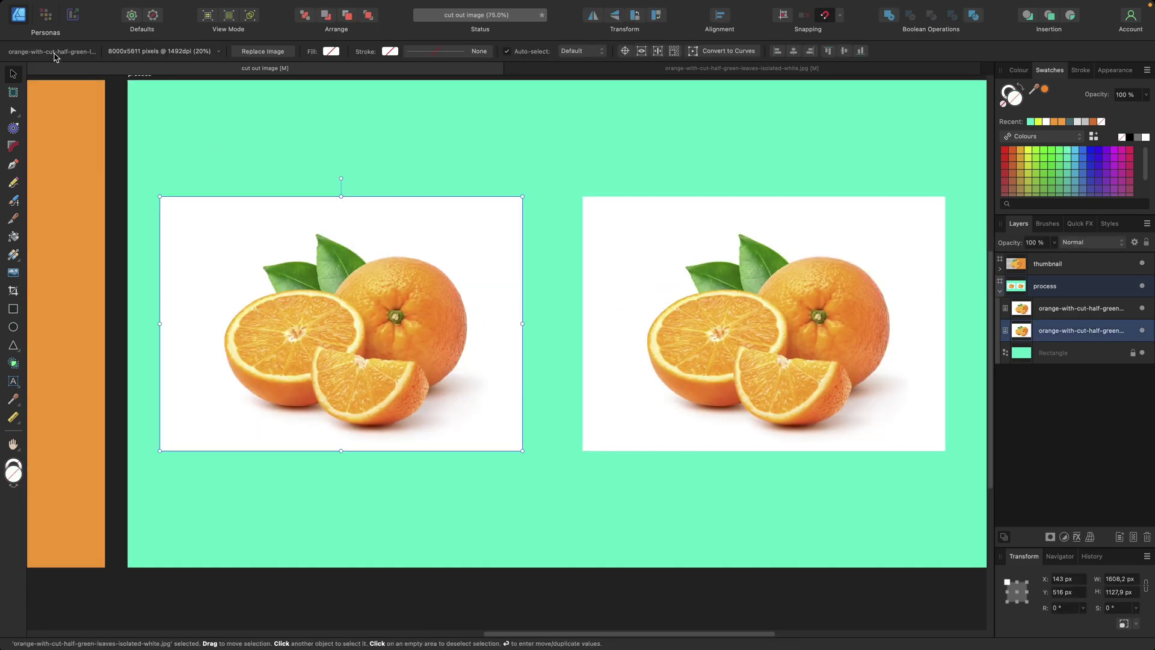
{"action": "left_click", "coordinate": [46, 18]}
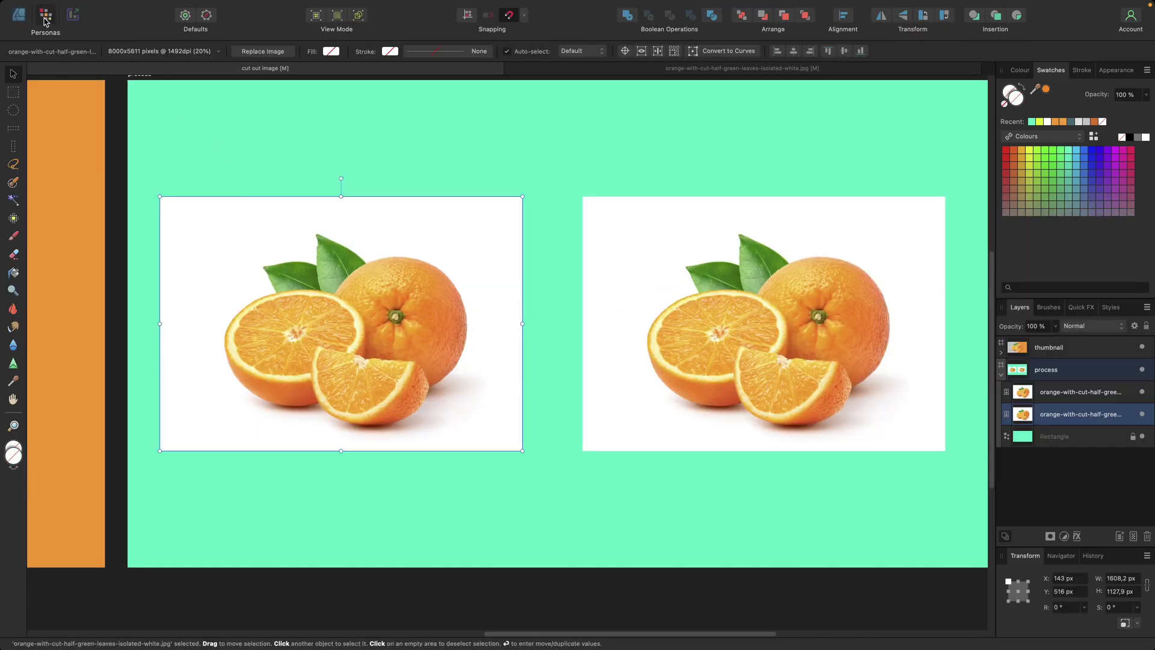
{"action": "left_click", "coordinate": [12, 185]}
{"action": "mouse_move", "coordinate": [190, 246]}
{"action": "left_mouse_down"}
{"action": "mouse_move", "coordinate": [227, 227]}
{"action": "mouse_move", "coordinate": [236, 243]}
{"action": "left_mouse_up"}
{"action": "key", "text": "Delete"}
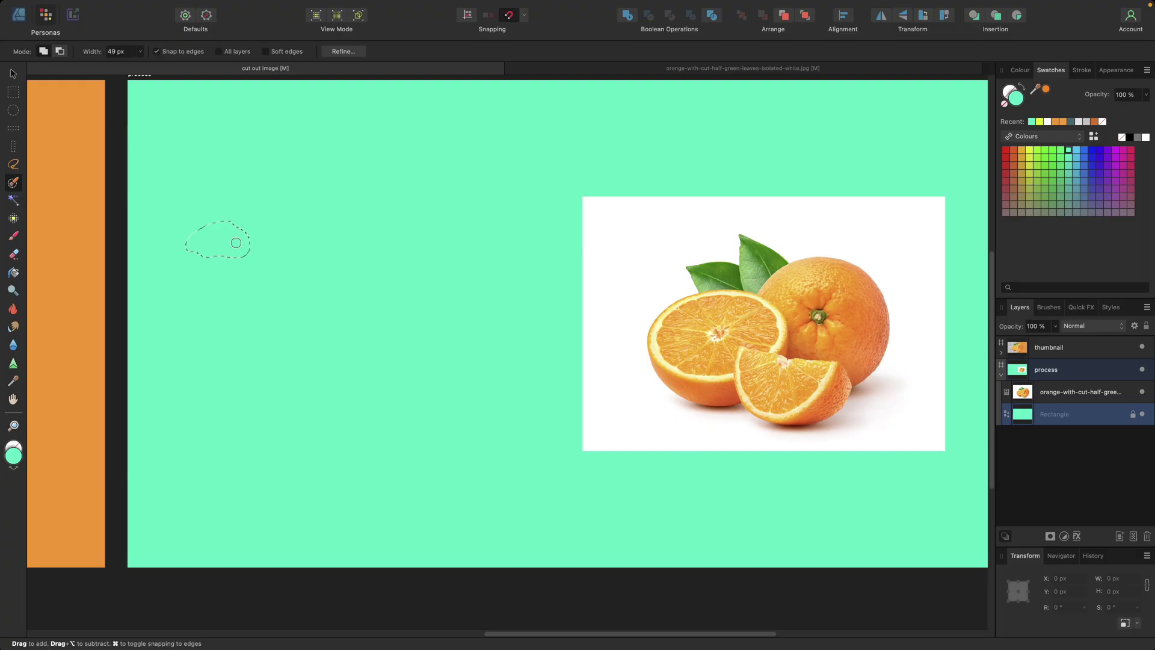
{"action": "key", "text": "super+z"}
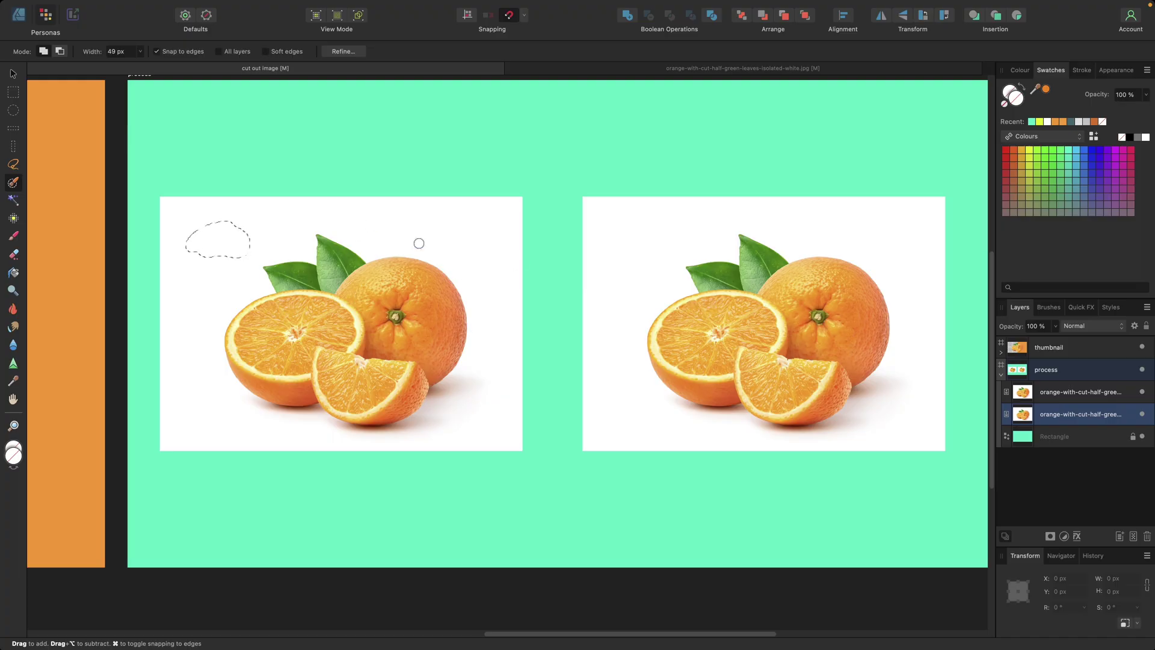
Check the original orange photo document, then come back and reselect the left photo
{"action": "left_click", "coordinate": [633, 70]}
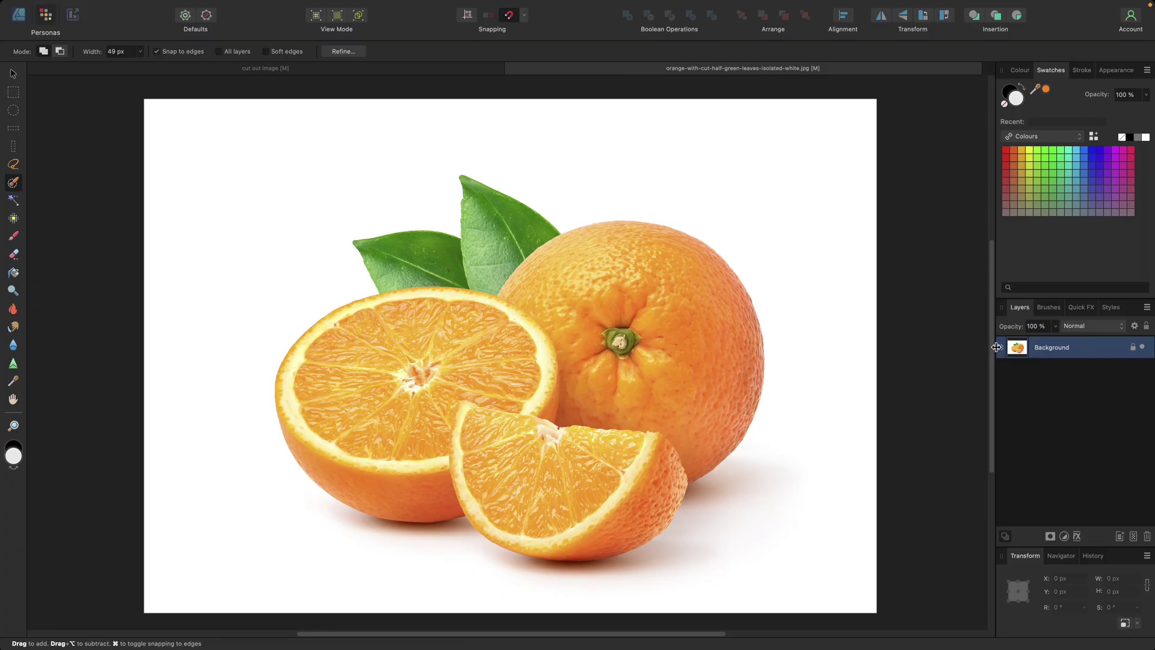
{"action": "left_click", "coordinate": [367, 66]}
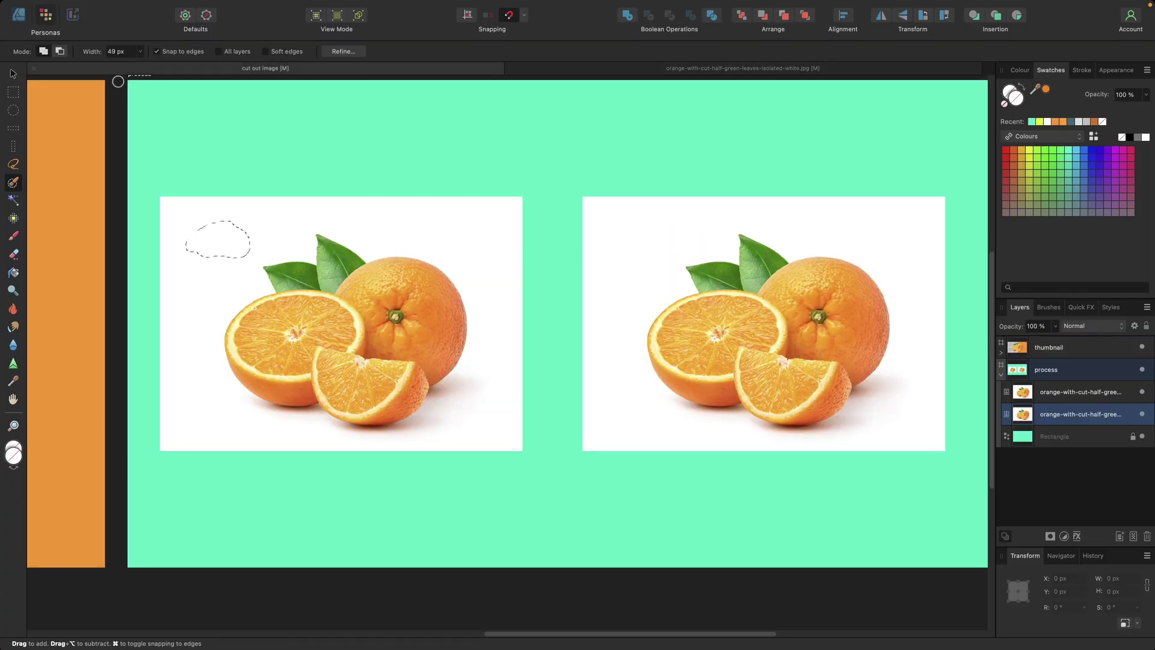
{"action": "left_click", "coordinate": [14, 75]}
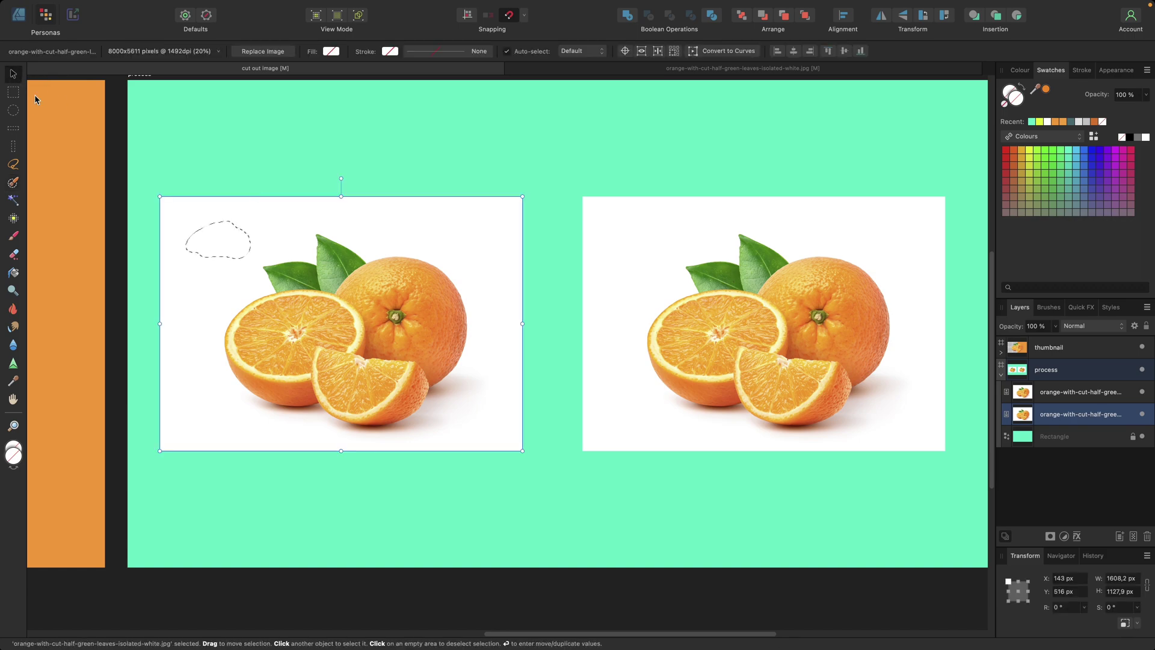
Rasterise the left orange photo in the Designer persona
{"action": "key", "text": "m"}
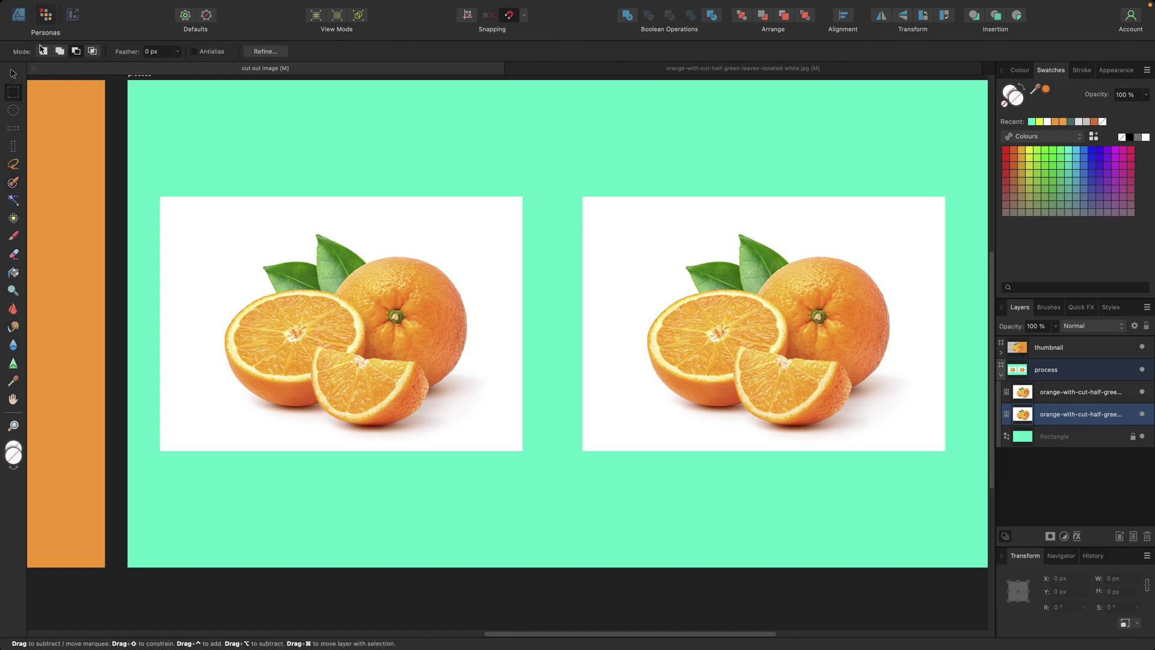
{"action": "left_click", "coordinate": [19, 14]}
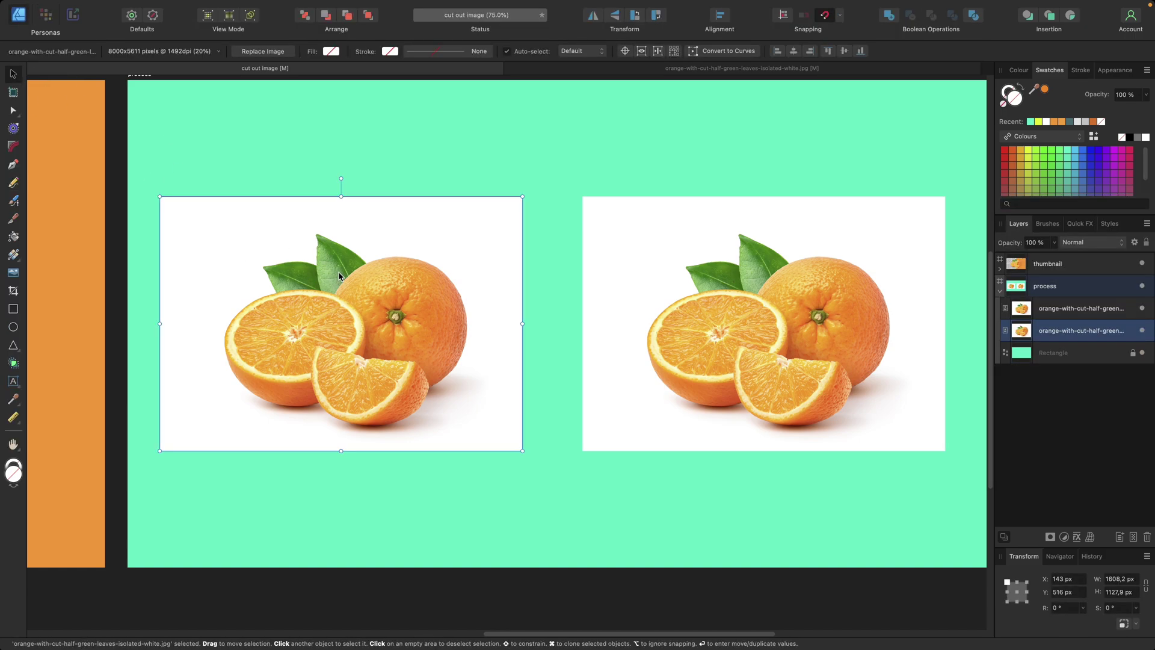
{"action": "right_click", "coordinate": [338, 272]}
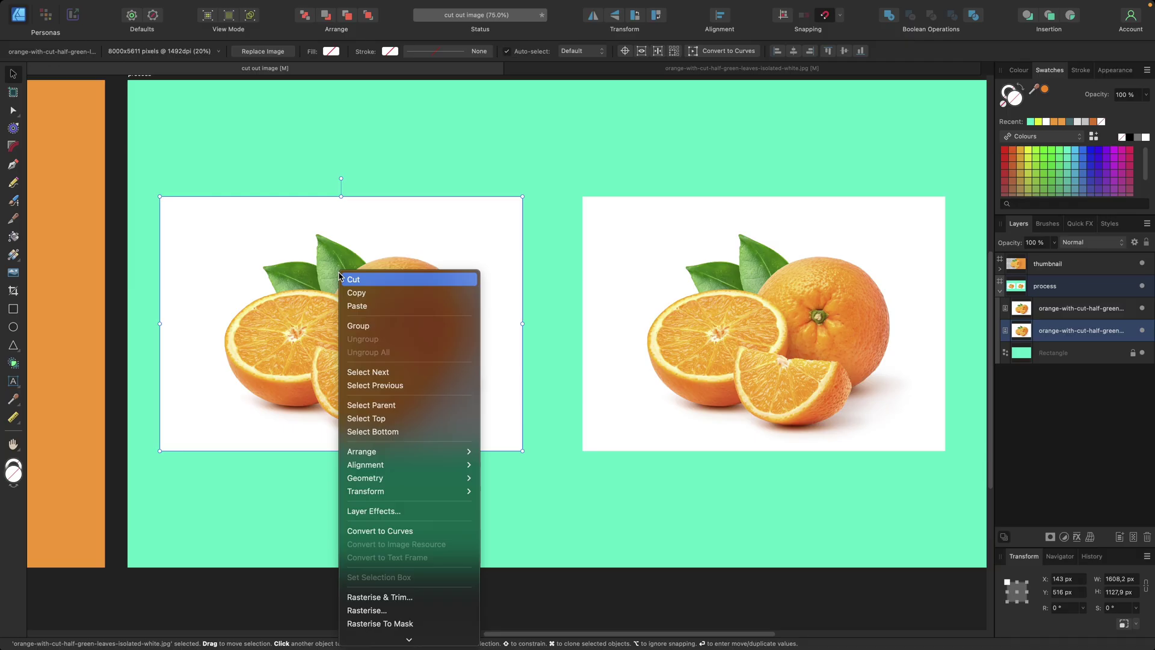
{"action": "left_click", "coordinate": [385, 610]}
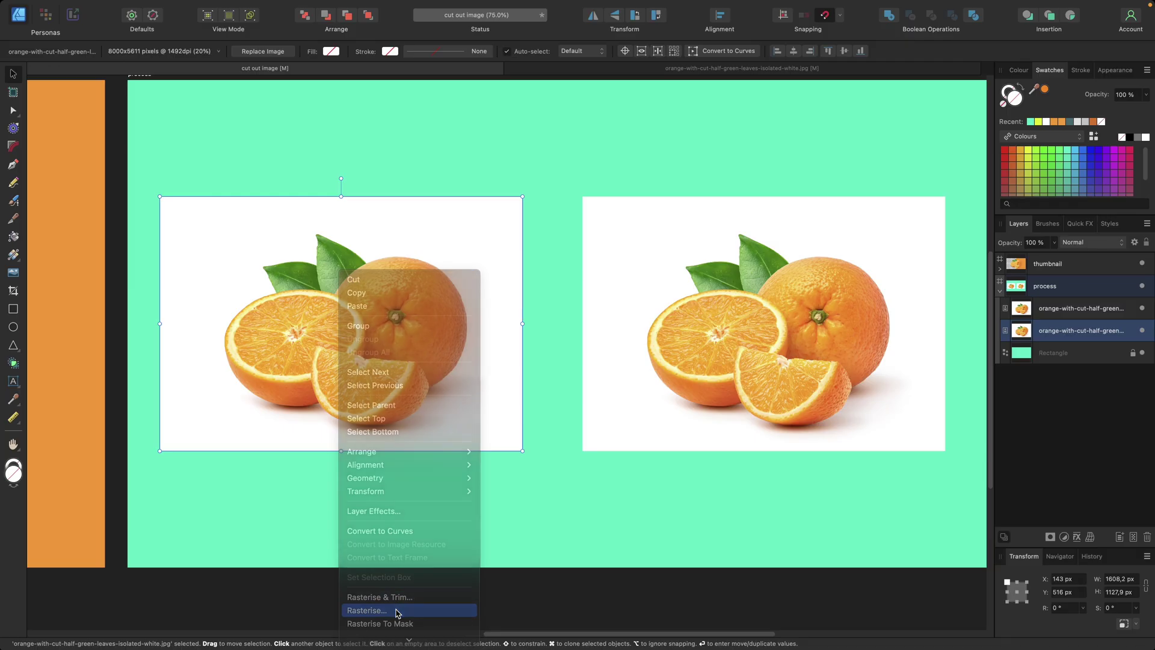
Rasterise the right orange photo's layer, then delete it
{"action": "left_click", "coordinate": [1069, 309]}
{"action": "right_click", "coordinate": [1057, 311]}
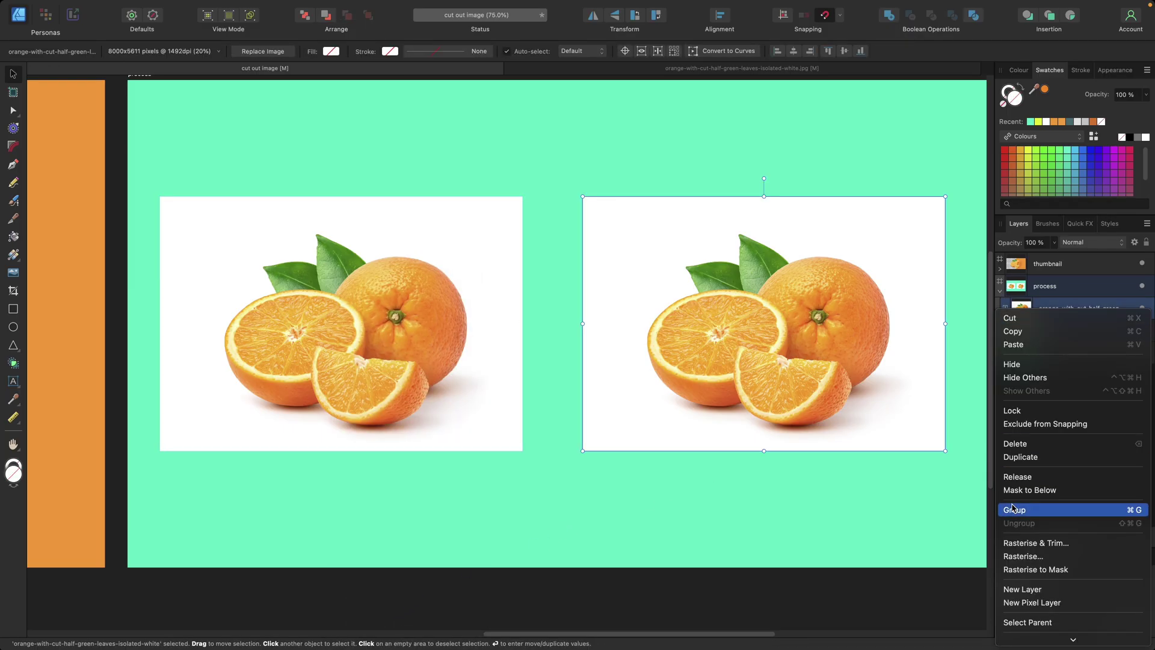
{"action": "left_click", "coordinate": [1024, 556]}
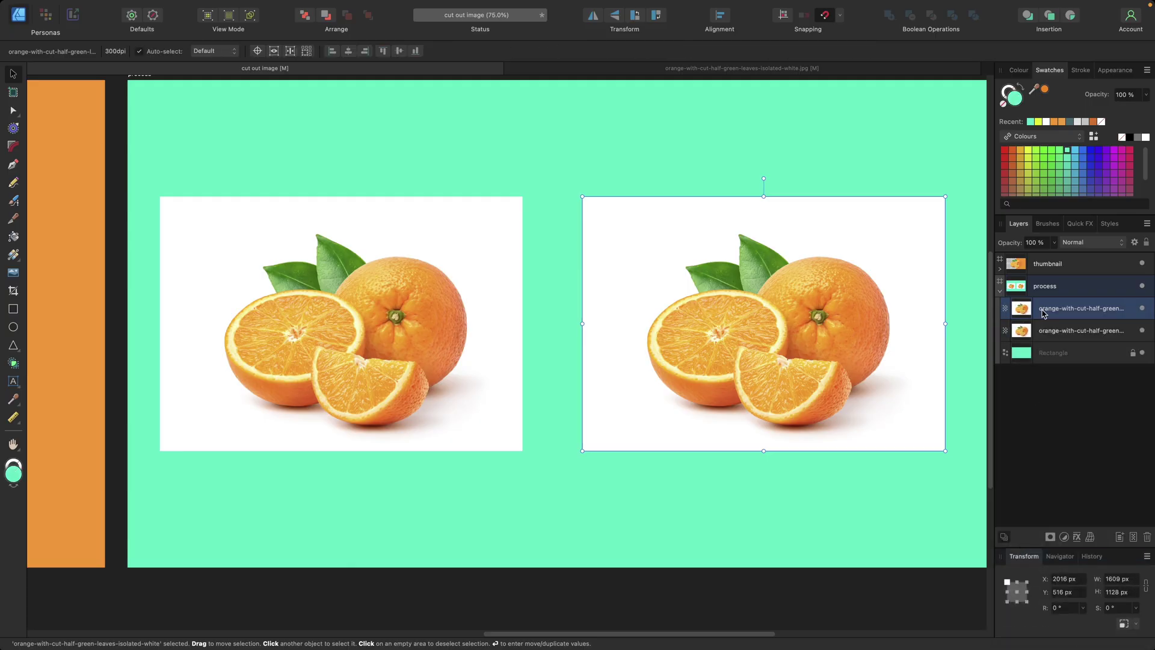
{"action": "key", "text": "Delete"}
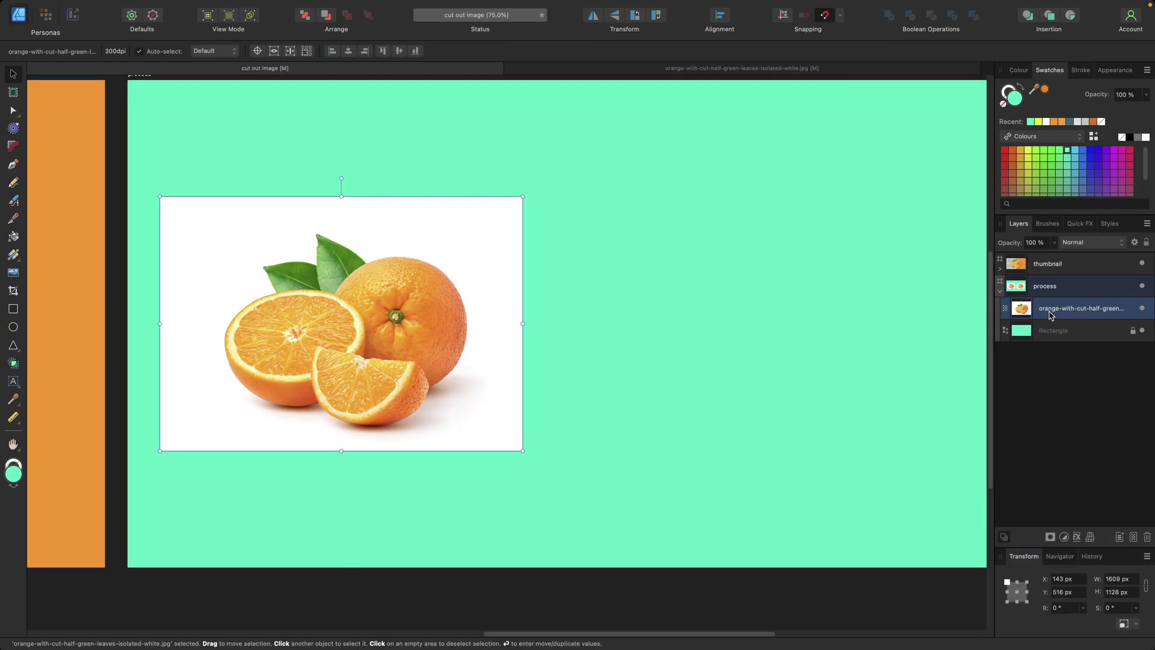
{"action": "scroll", "coordinate": [592, 352], "scroll_direction": "right", "scroll_amount": 3}
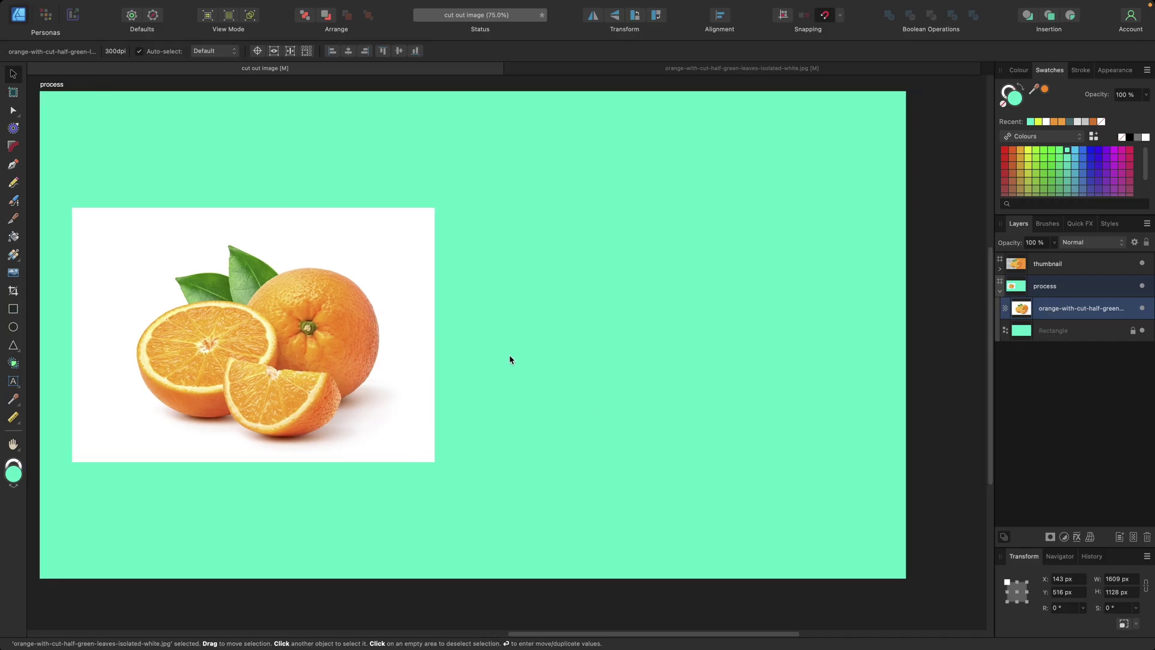
Centre the orange photo horizontally on the artboard, then browse the Wallpaper Packs and Logo Templates listings
{"action": "left_click_drag", "start_coordinate": [312, 359], "coordinate": [532, 356]}
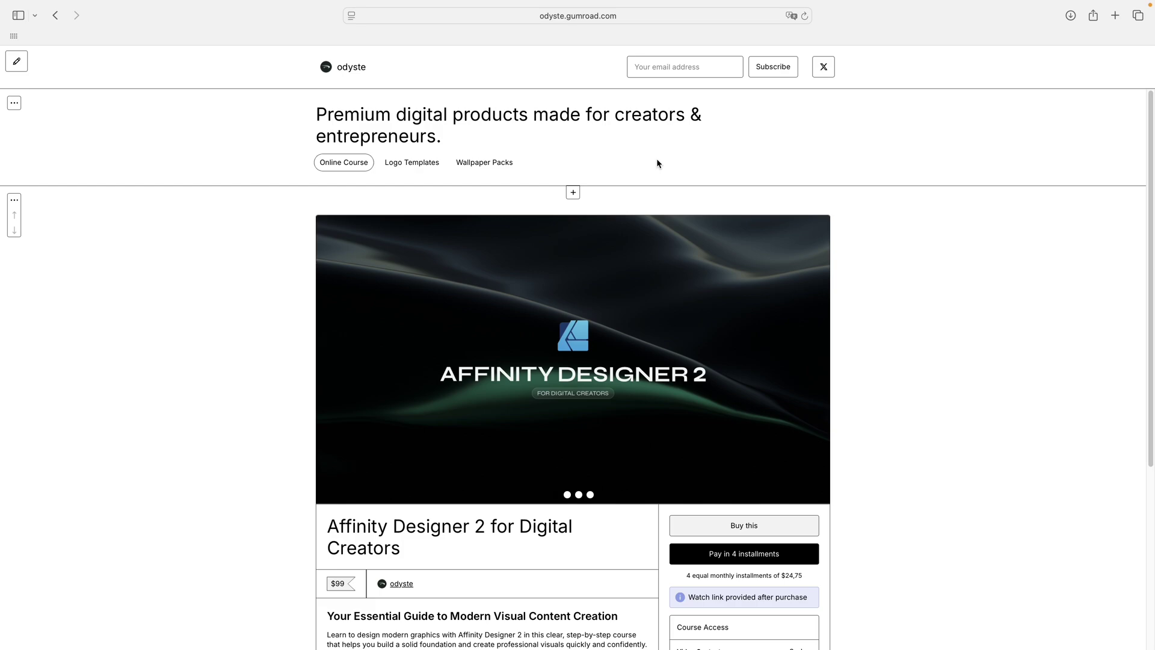
{"action": "left_click", "coordinate": [466, 164]}
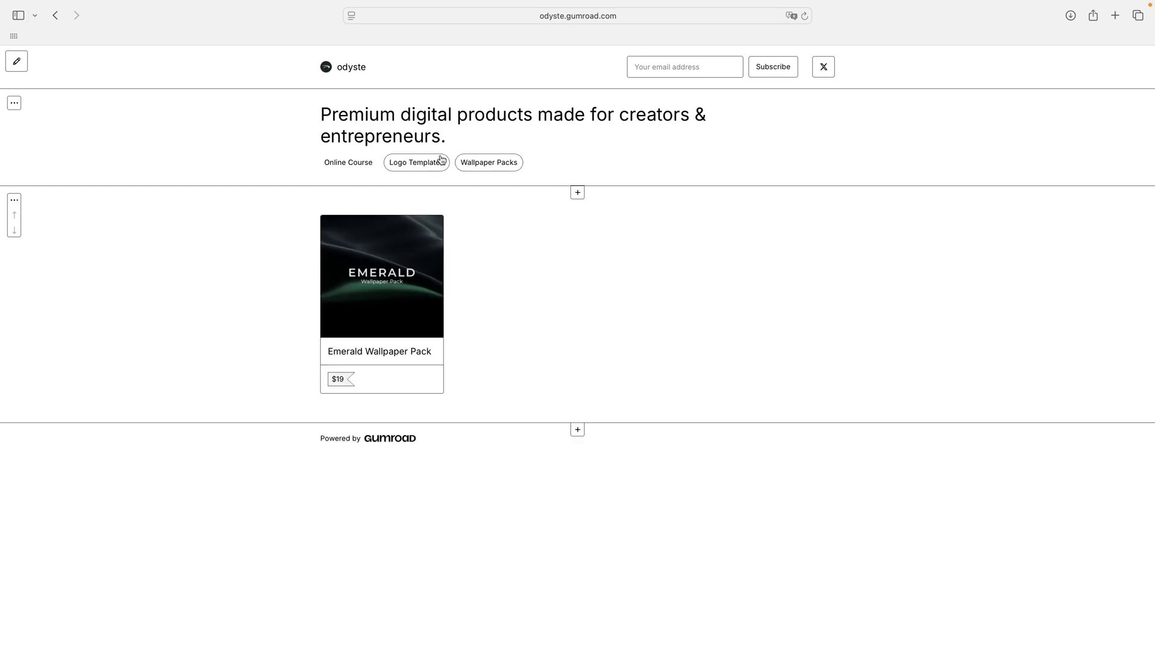
{"action": "left_click", "coordinate": [442, 162]}
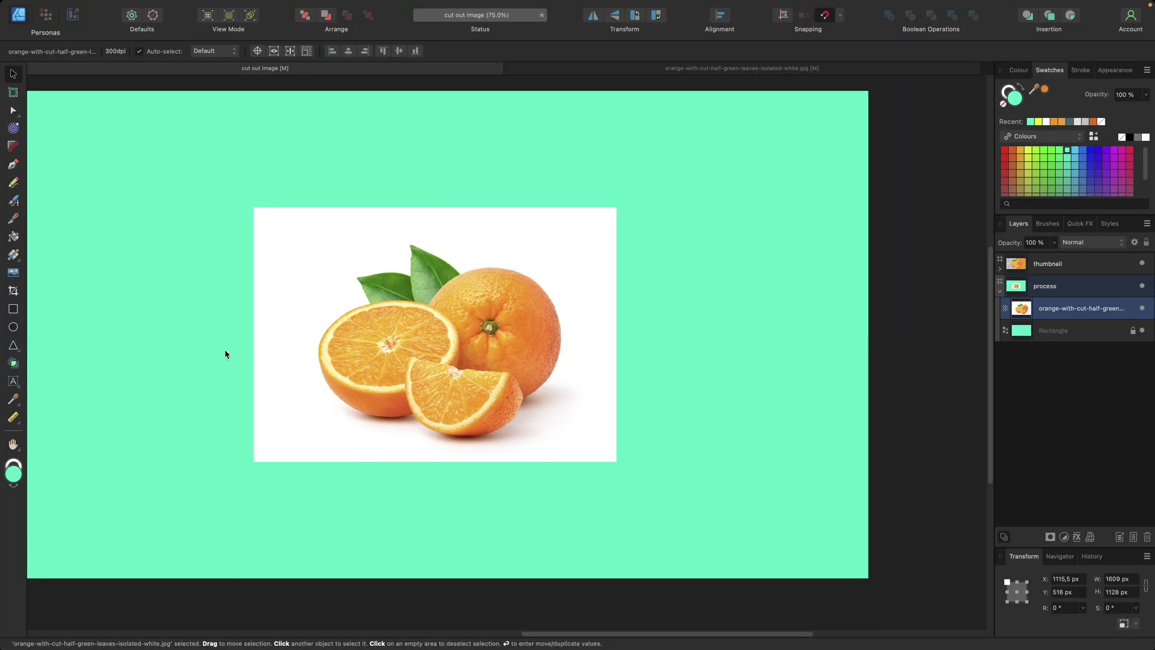
{"action": "left_click", "coordinate": [45, 15]}
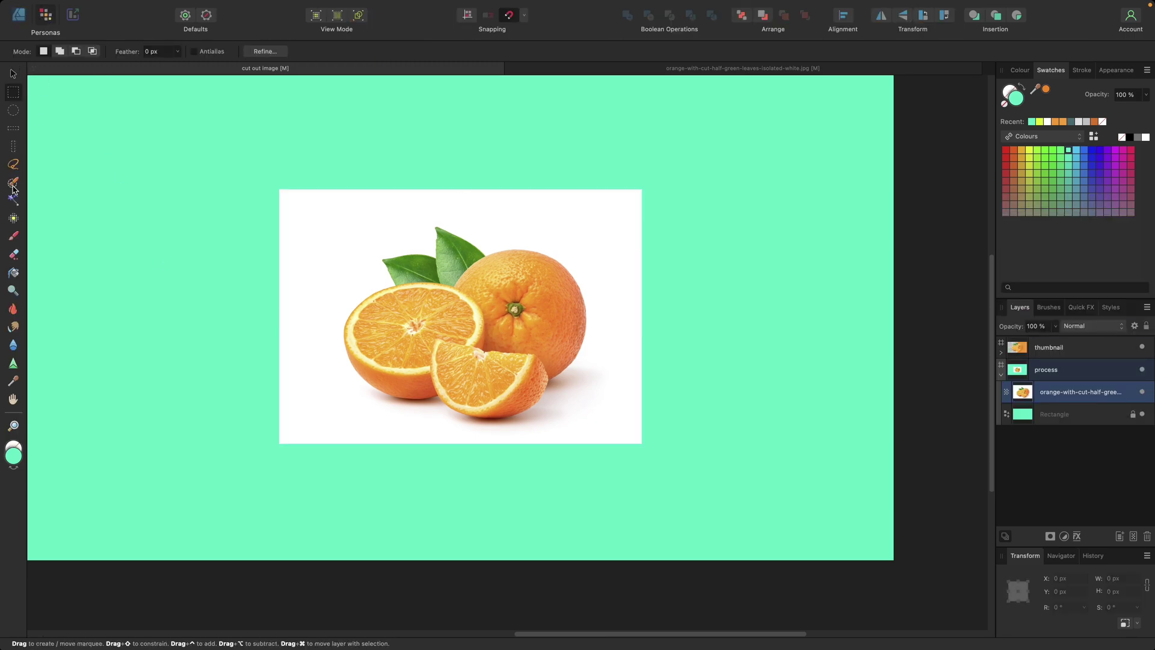
{"action": "left_click", "coordinate": [13, 182]}
{"action": "mouse_move", "coordinate": [338, 228]}
{"action": "left_mouse_down"}
{"action": "mouse_move", "coordinate": [323, 210]}
{"action": "mouse_move", "coordinate": [303, 228]}
{"action": "mouse_move", "coordinate": [339, 225]}
{"action": "left_mouse_up"}
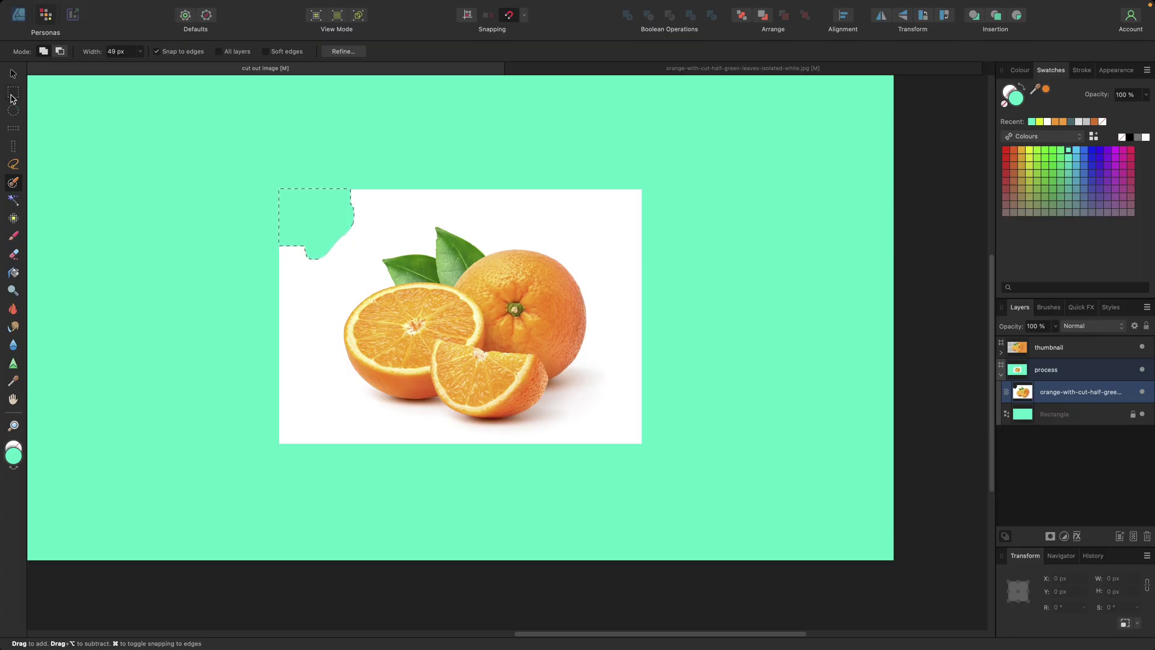
{"action": "left_click", "coordinate": [14, 92]}
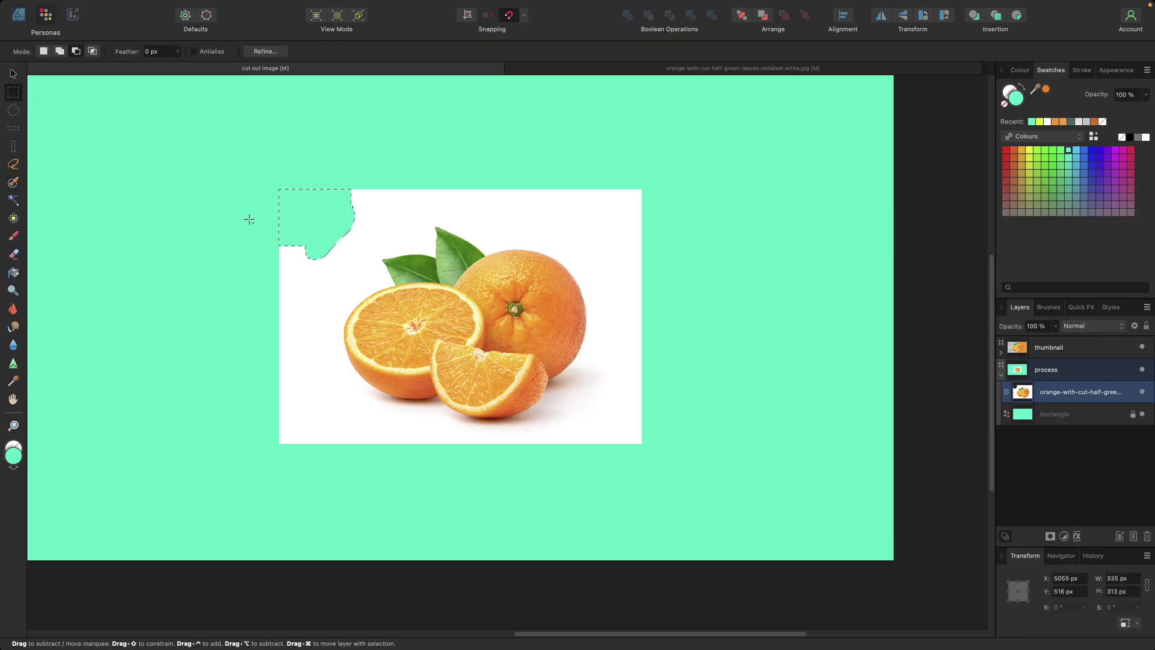
{"action": "left_click", "coordinate": [359, 276]}
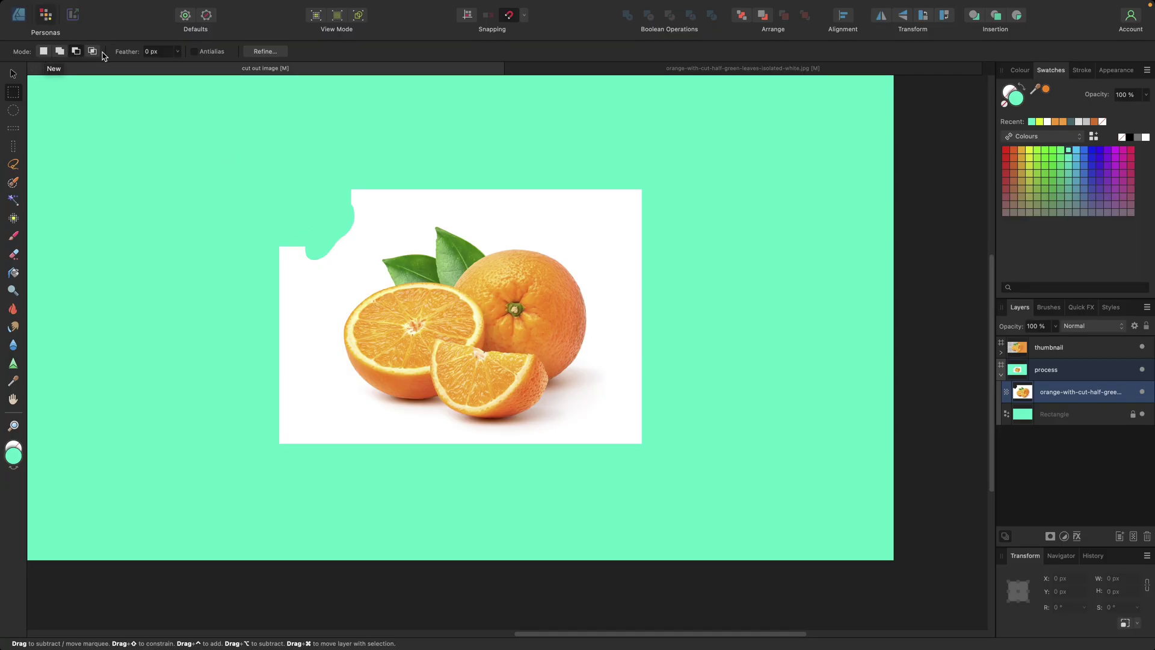
{"action": "left_click", "coordinate": [43, 52]}
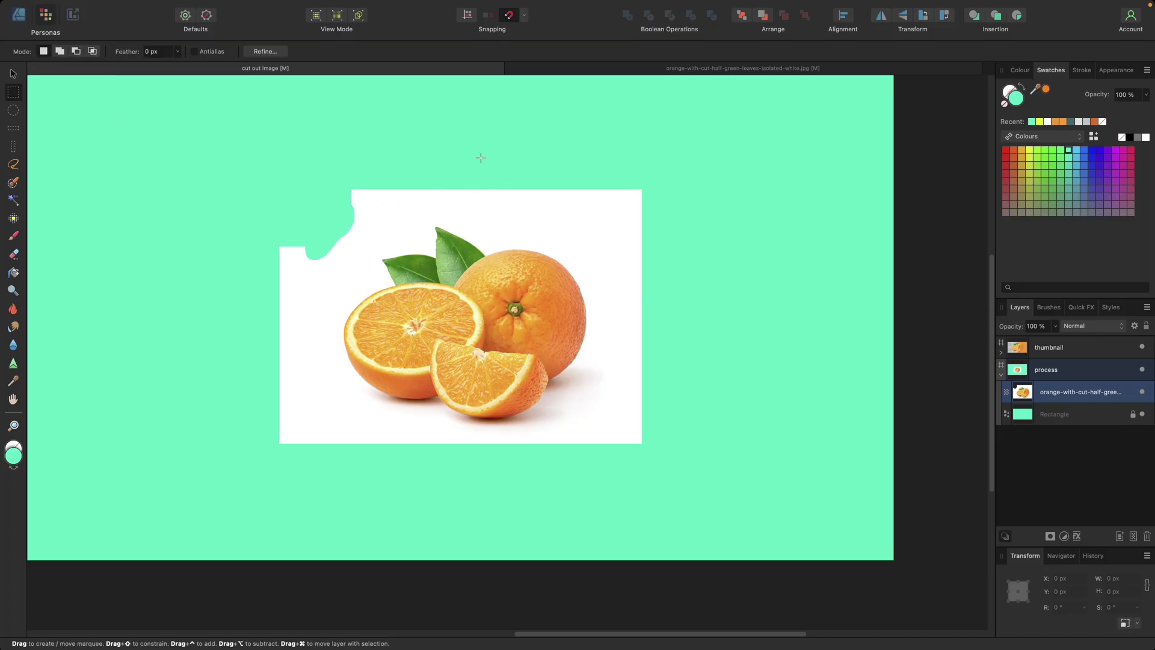
{"action": "left_click_drag", "start_coordinate": [481, 158], "coordinate": [663, 242]}
{"action": "left_click_drag", "start_coordinate": [700, 478], "coordinate": [603, 291]}
{"action": "left_click_drag", "start_coordinate": [669, 172], "coordinate": [546, 215]}
{"action": "left_click", "coordinate": [60, 51]}
{"action": "left_click_drag", "start_coordinate": [592, 201], "coordinate": [715, 397]}
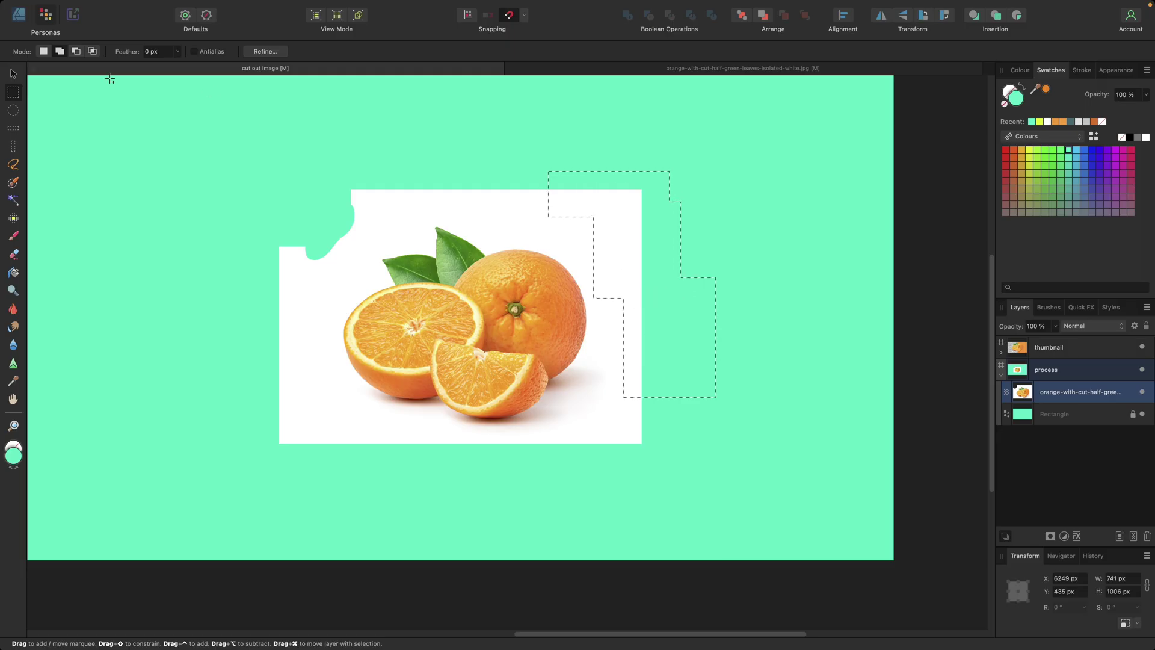
{"action": "left_click", "coordinate": [75, 52]}
{"action": "left_click_drag", "start_coordinate": [683, 464], "coordinate": [644, 332]}
{"action": "left_click", "coordinate": [92, 51]}
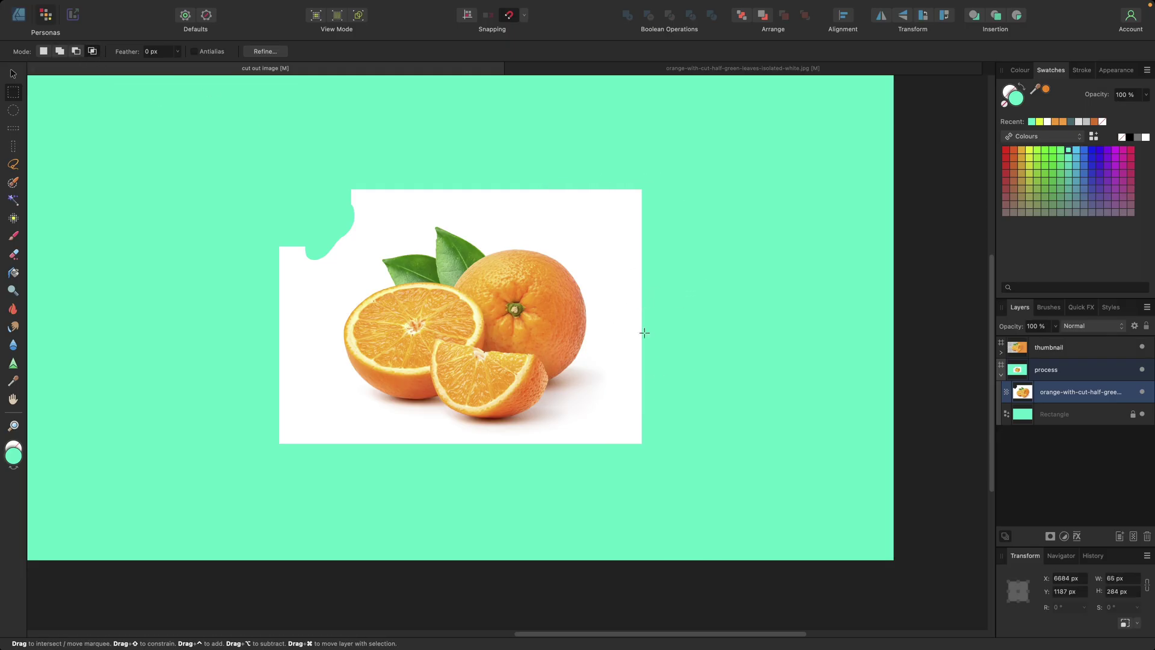
{"action": "left_click_drag", "start_coordinate": [548, 185], "coordinate": [661, 309]}
{"action": "left_click", "coordinate": [13, 111]}
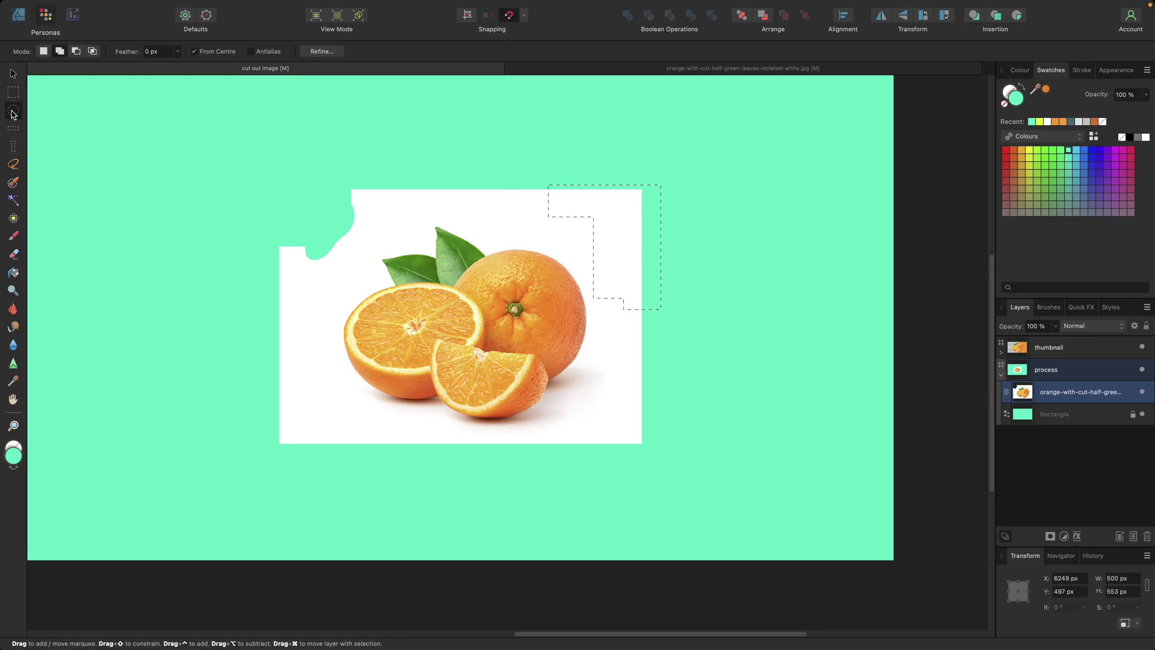
{"action": "left_click", "coordinate": [12, 127]}
{"action": "left_click", "coordinate": [13, 146]}
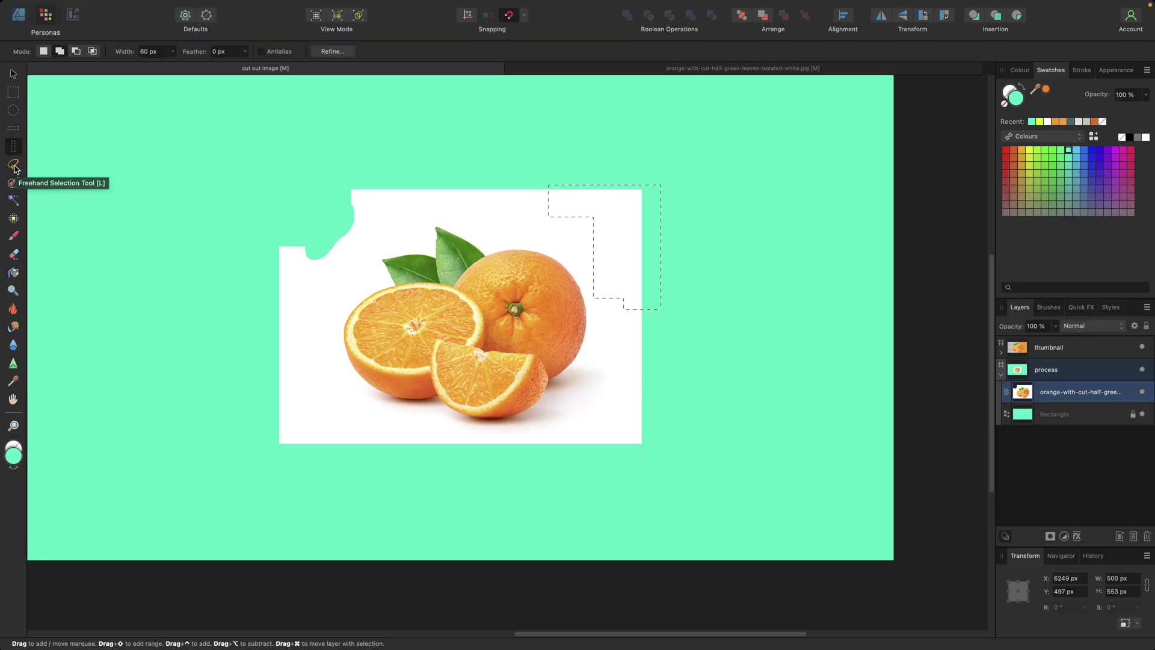
{"action": "left_click", "coordinate": [14, 166]}
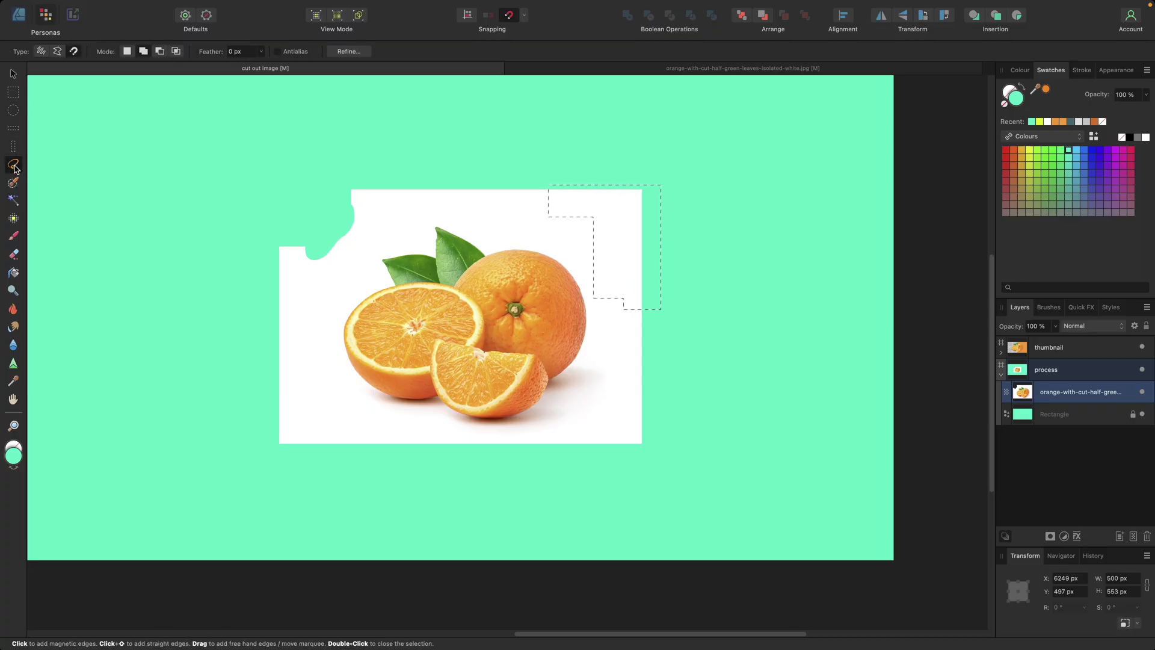
{"action": "left_click", "coordinate": [74, 52]}
{"action": "key", "text": "super+plus"}
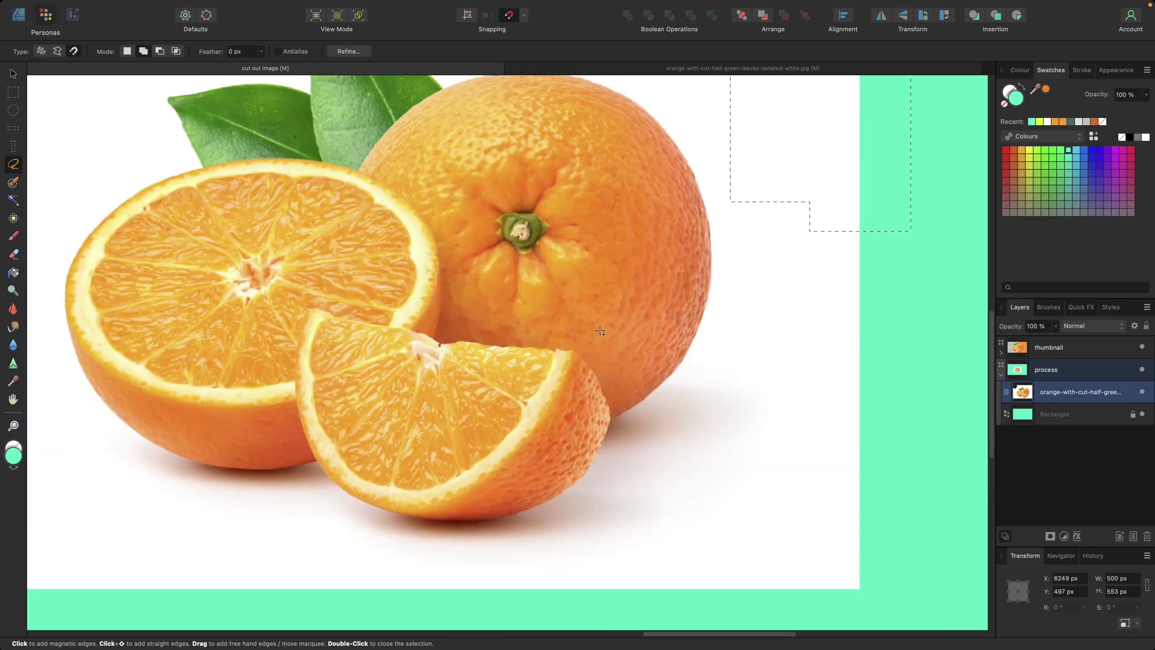
{"action": "scroll", "coordinate": [601, 331], "scroll_direction": "up", "scroll_amount": 3}
{"action": "left_click", "coordinate": [618, 187]}
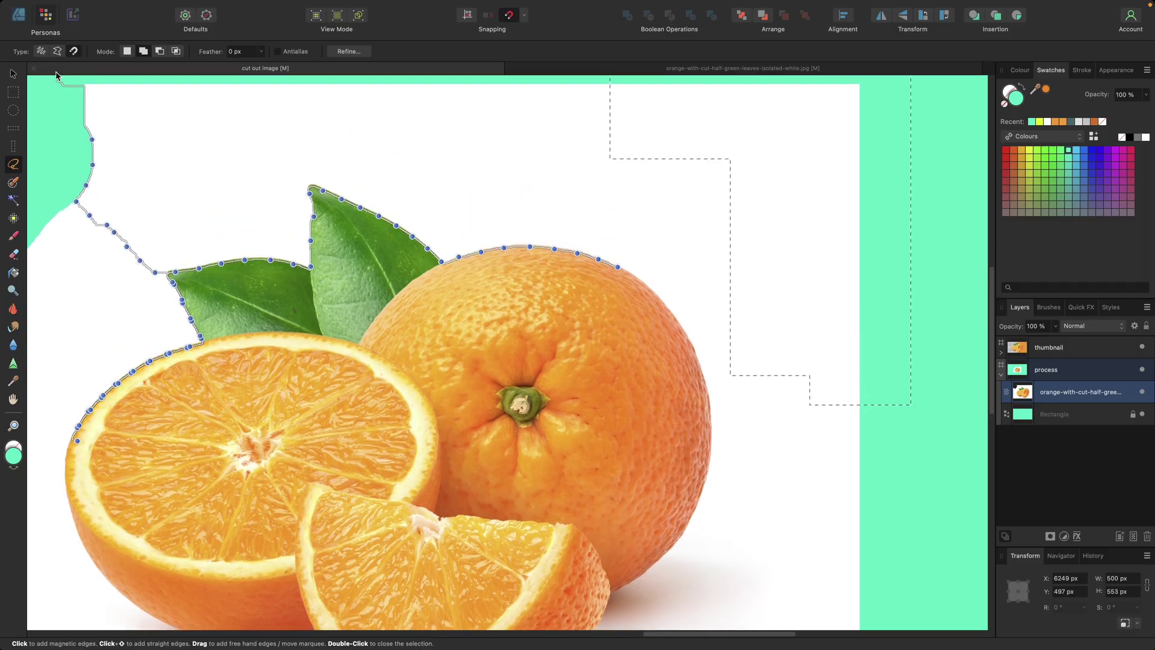
Trace a polygonal lasso outline around the white background above and right of the orange
{"action": "left_click", "coordinate": [13, 74]}
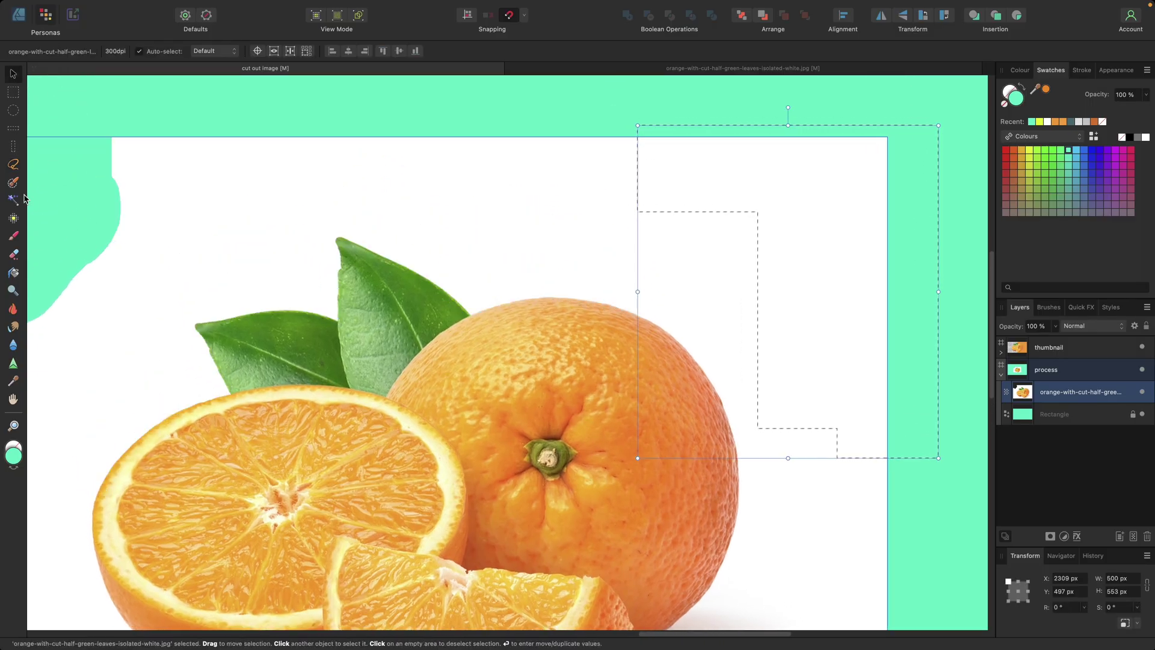
{"action": "left_click", "coordinate": [14, 164]}
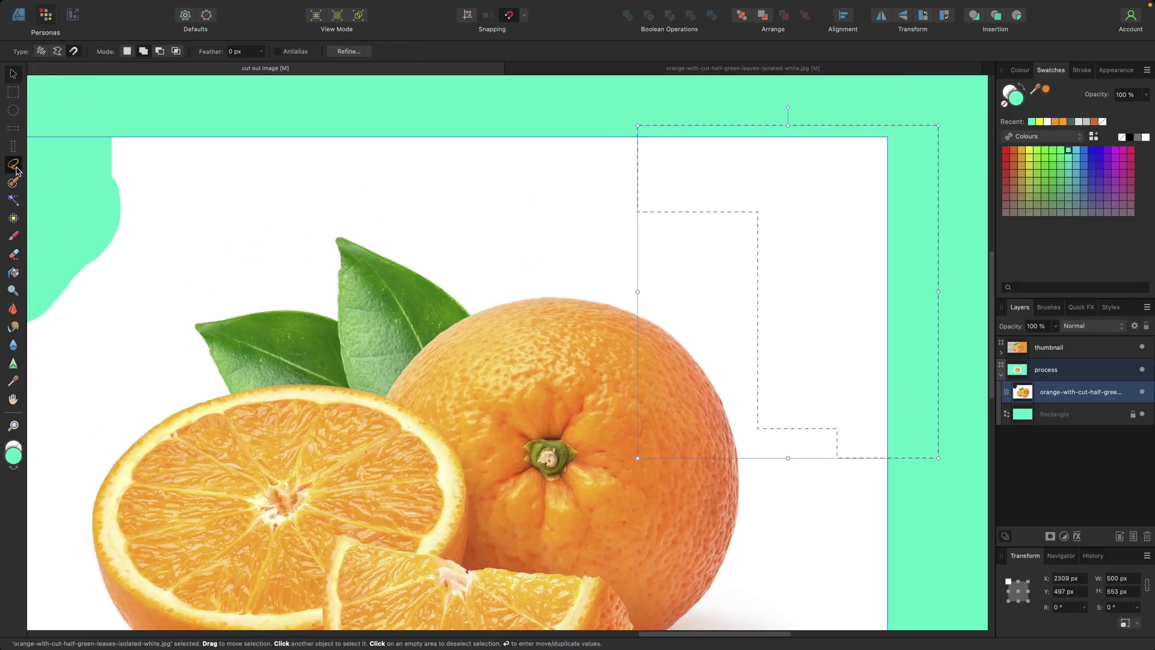
{"action": "left_click", "coordinate": [58, 52]}
{"action": "left_click", "coordinate": [204, 164]}
{"action": "left_click", "coordinate": [491, 195]}
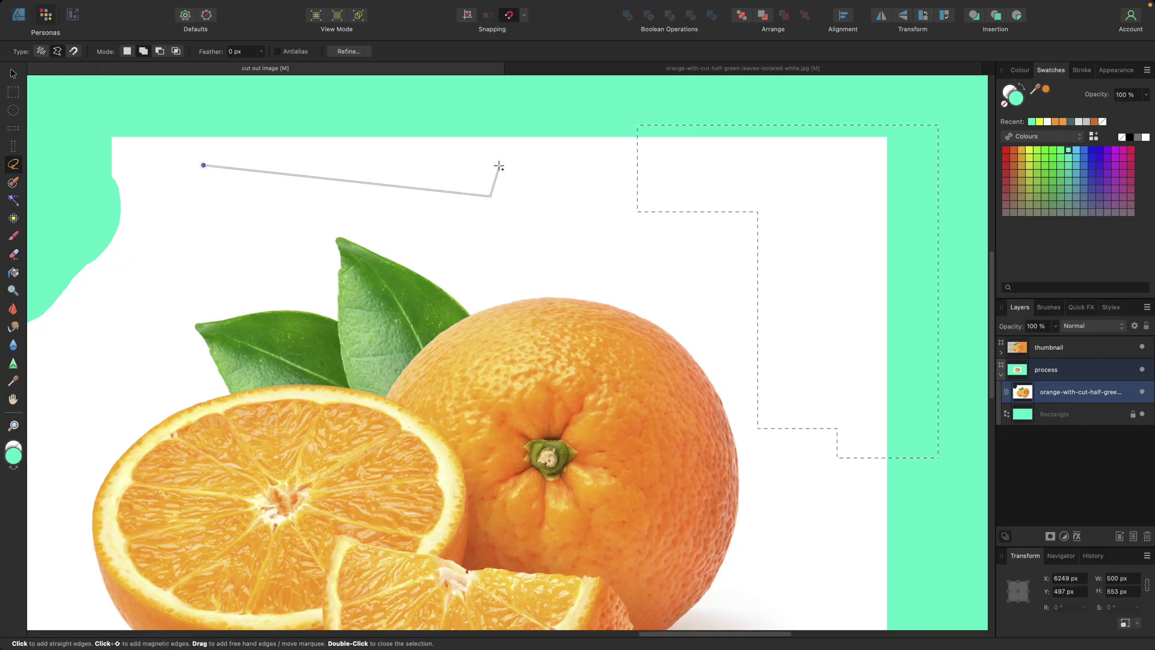
{"action": "left_click", "coordinate": [323, 135]}
{"action": "mouse_move", "coordinate": [428, 129]}
{"action": "left_mouse_down"}
{"action": "mouse_move", "coordinate": [575, 225]}
{"action": "mouse_move", "coordinate": [499, 250]}
{"action": "mouse_move", "coordinate": [435, 225]}
{"action": "mouse_move", "coordinate": [587, 205]}
{"action": "mouse_move", "coordinate": [538, 169]}
{"action": "mouse_move", "coordinate": [630, 278]}
{"action": "left_mouse_up"}
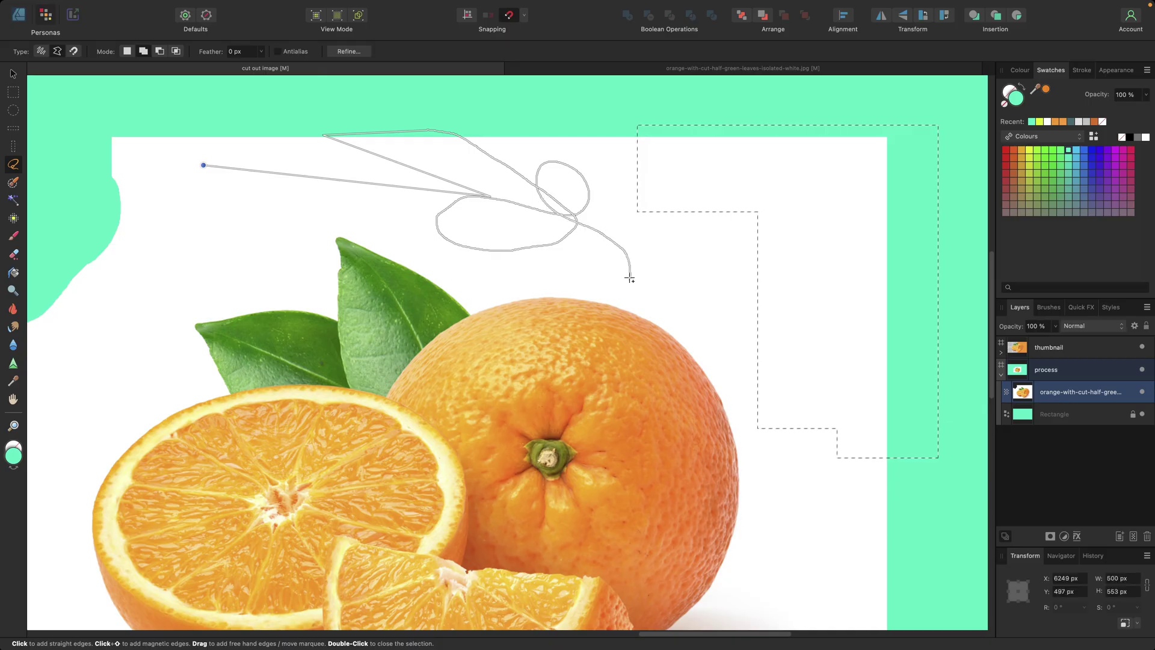
{"action": "left_click", "coordinate": [706, 275]}
{"action": "left_click", "coordinate": [874, 423]}
{"action": "left_click", "coordinate": [849, 540]}
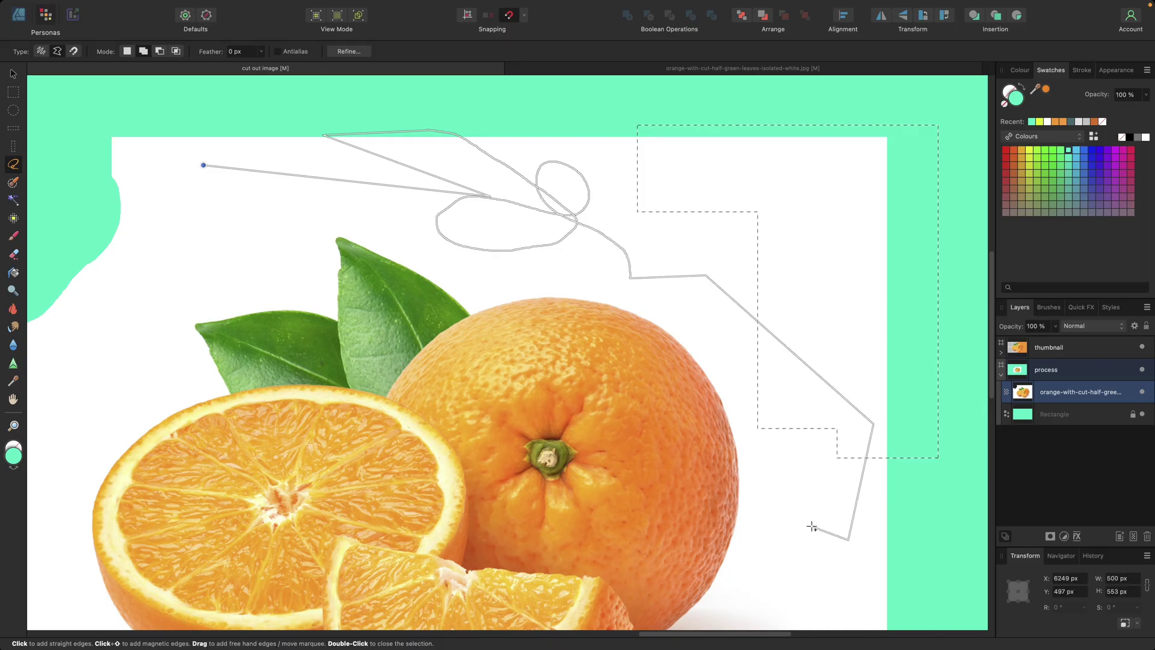
{"action": "left_click", "coordinate": [203, 165]}
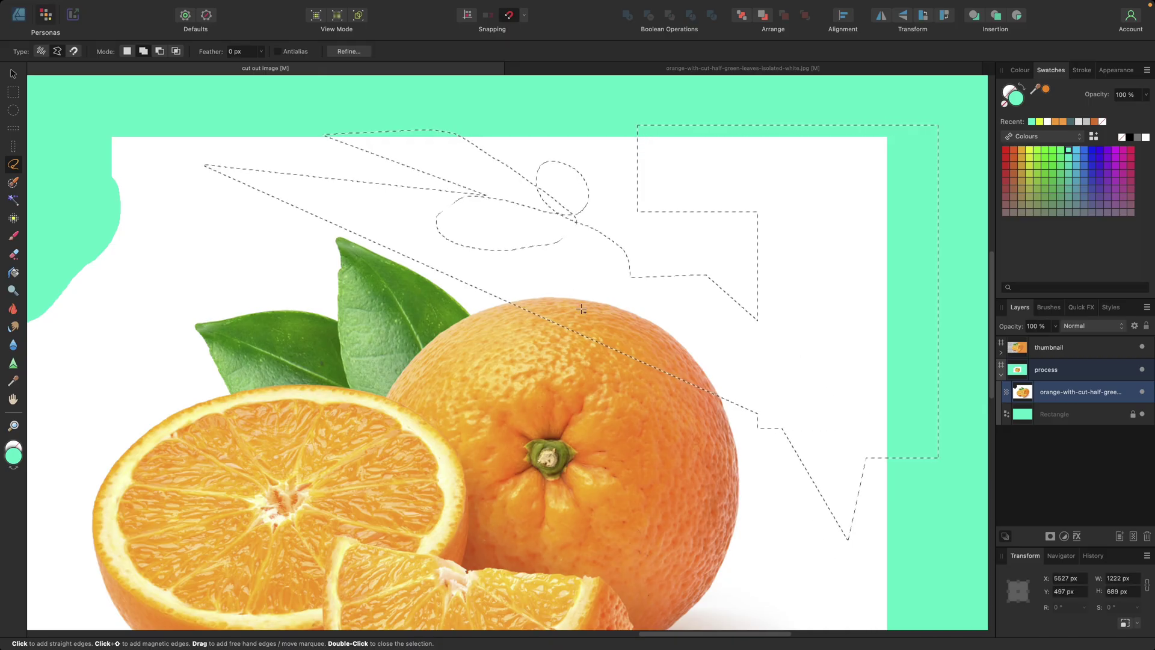
Add a freehand lasso area around the leaves, switch to the marquee, zoom out and deselect everything
{"action": "left_click", "coordinate": [41, 52]}
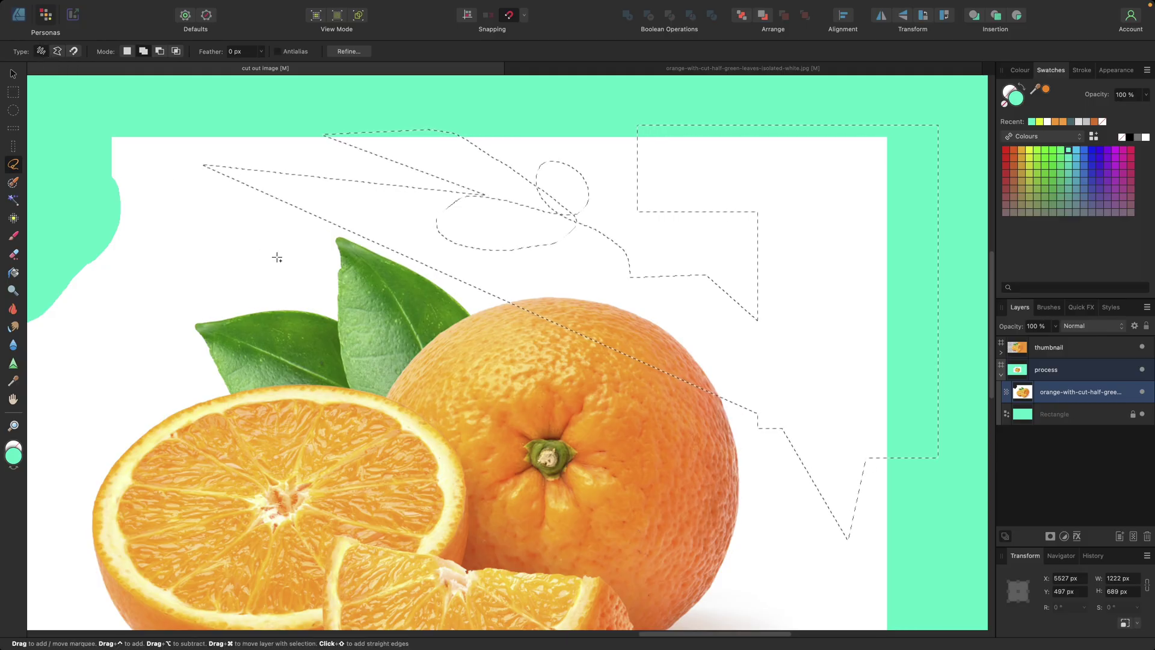
{"action": "mouse_move", "coordinate": [275, 240]}
{"action": "left_mouse_down"}
{"action": "mouse_move", "coordinate": [144, 321]}
{"action": "mouse_move", "coordinate": [173, 370]}
{"action": "mouse_move", "coordinate": [75, 429]}
{"action": "mouse_move", "coordinate": [78, 499]}
{"action": "mouse_move", "coordinate": [165, 426]}
{"action": "mouse_move", "coordinate": [196, 373]}
{"action": "mouse_move", "coordinate": [137, 279]}
{"action": "mouse_move", "coordinate": [246, 248]}
{"action": "mouse_move", "coordinate": [321, 243]}
{"action": "mouse_move", "coordinate": [320, 207]}
{"action": "mouse_move", "coordinate": [211, 249]}
{"action": "mouse_move", "coordinate": [266, 209]}
{"action": "mouse_move", "coordinate": [425, 210]}
{"action": "mouse_move", "coordinate": [361, 160]}
{"action": "mouse_move", "coordinate": [489, 225]}
{"action": "mouse_move", "coordinate": [589, 311]}
{"action": "mouse_move", "coordinate": [499, 302]}
{"action": "mouse_move", "coordinate": [584, 274]}
{"action": "mouse_move", "coordinate": [694, 272]}
{"action": "mouse_move", "coordinate": [643, 247]}
{"action": "mouse_move", "coordinate": [751, 315]}
{"action": "mouse_move", "coordinate": [775, 349]}
{"action": "left_mouse_up"}
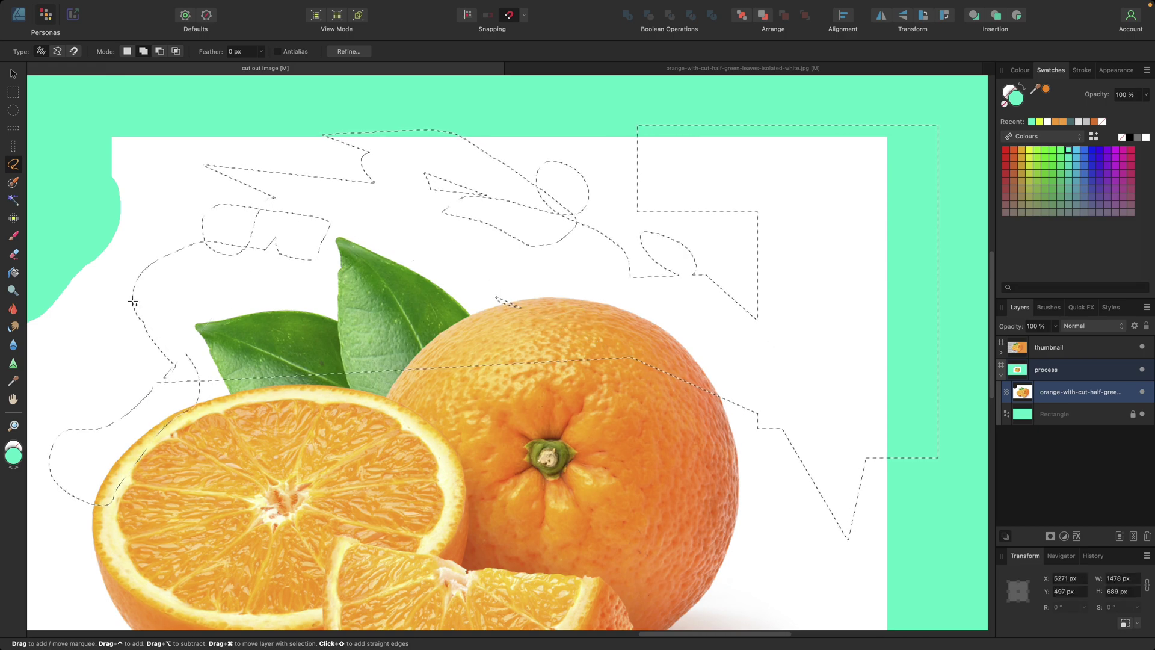
{"action": "key", "text": "m"}
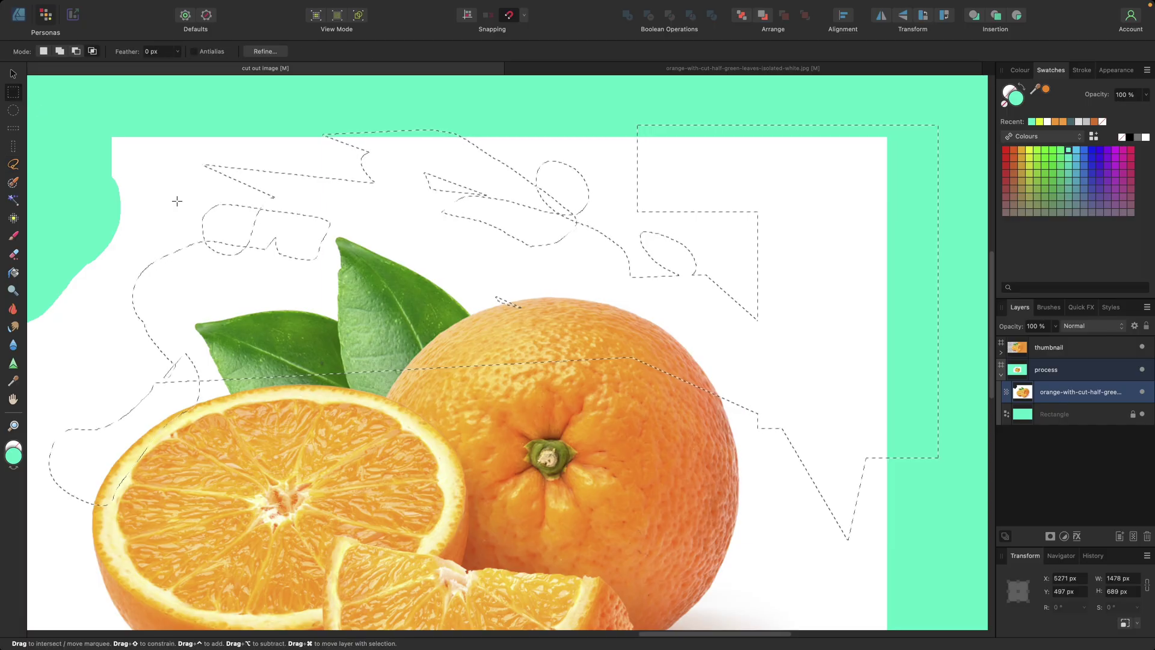
{"action": "key", "text": "super+minus"}
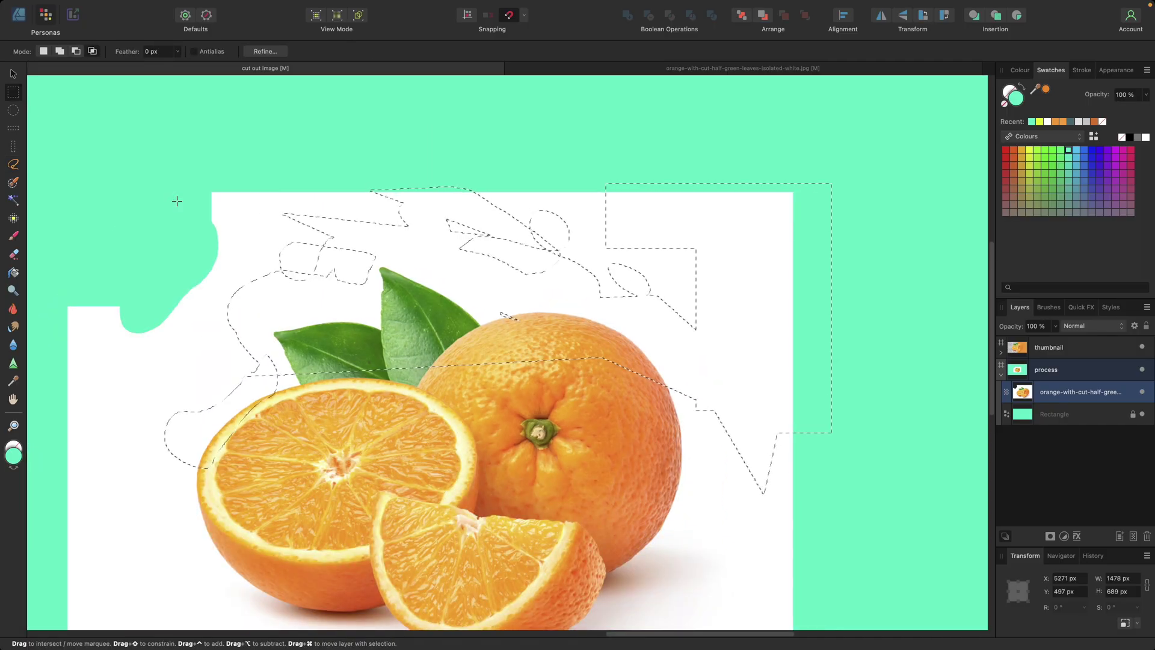
{"action": "key", "text": "super+minus"}
{"action": "left_click", "coordinate": [59, 51]}
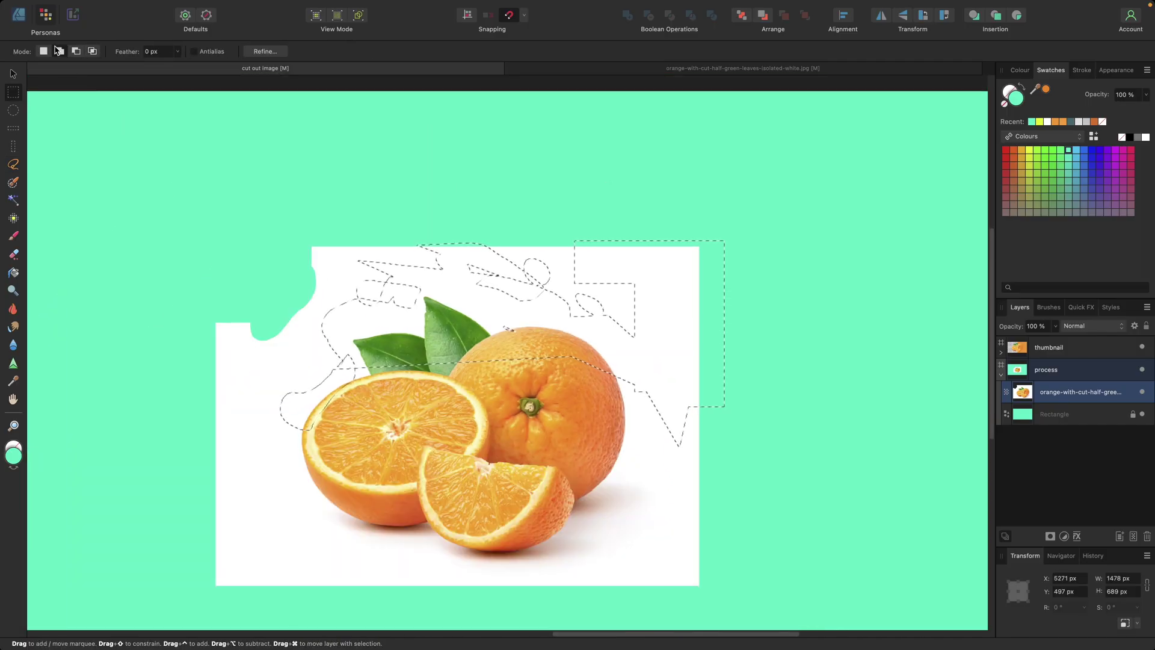
{"action": "left_click", "coordinate": [76, 51]}
{"action": "key", "text": "super+d"}
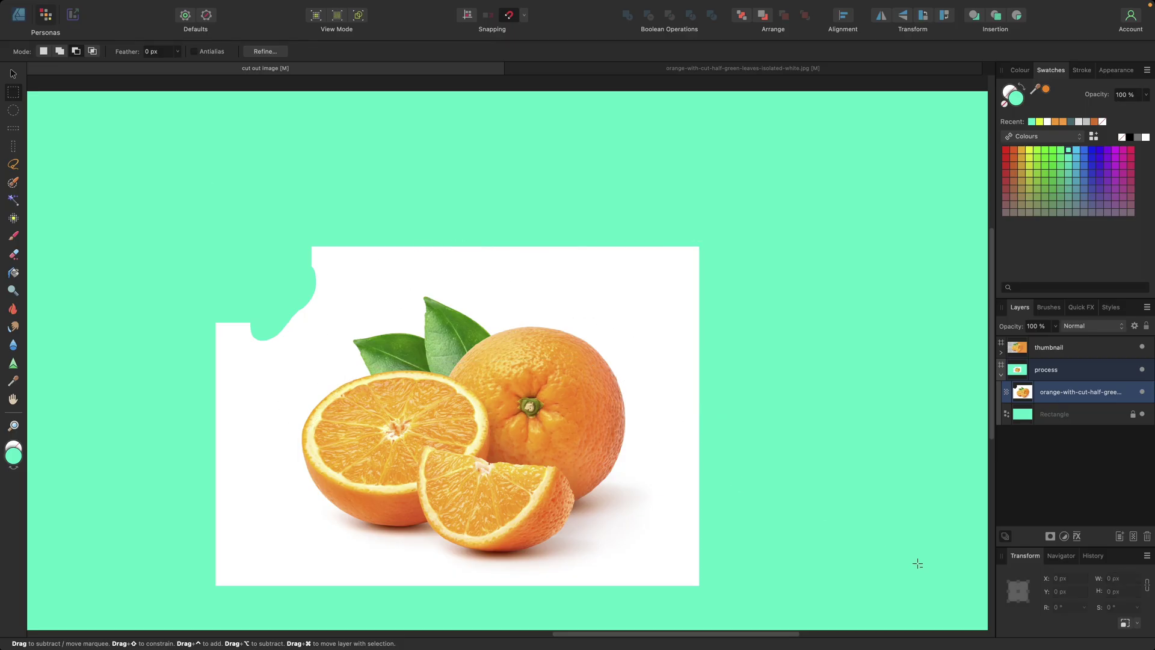
Flood Select the white background around the oranges and drag the Tolerance slider down
{"action": "left_click", "coordinate": [13, 203]}
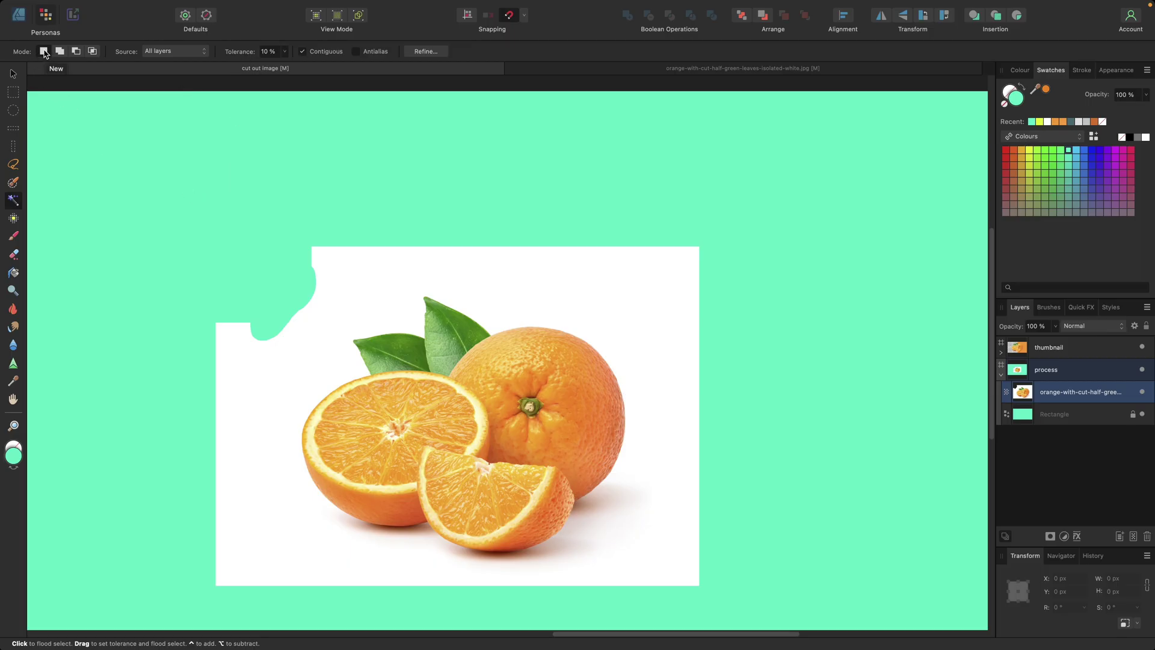
{"action": "left_click", "coordinate": [332, 314]}
{"action": "left_click_drag", "start_coordinate": [367, 262], "coordinate": [558, 286]}
Switch to the Selection Brush Tool and undo a stray stroke over the orange's stem
{"action": "left_click", "coordinate": [14, 183]}
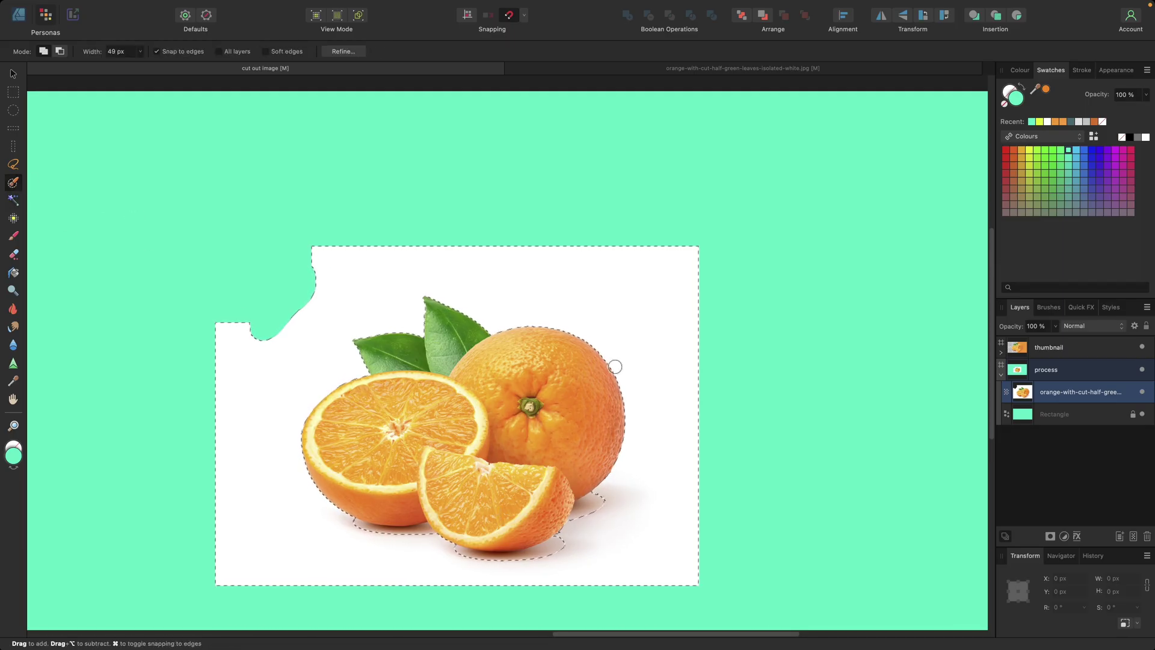
{"action": "scroll", "coordinate": [130, 167], "scroll_direction": "down", "scroll_amount": 1}
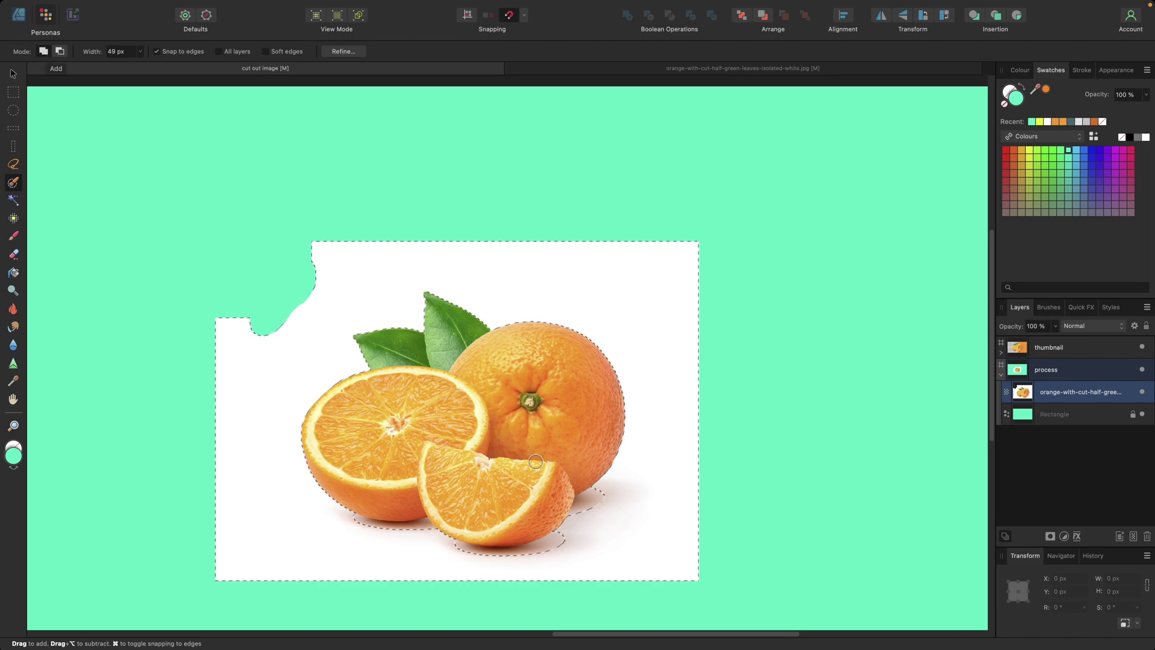
{"action": "scroll", "coordinate": [548, 455], "scroll_direction": "down", "scroll_amount": 5}
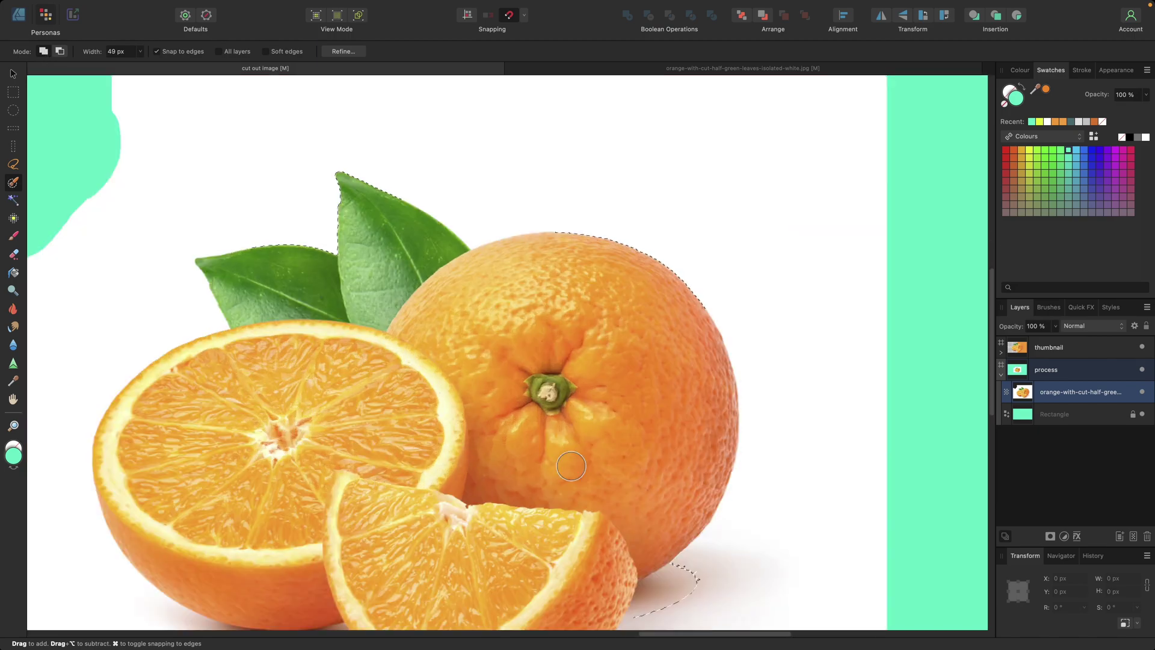
{"action": "scroll", "coordinate": [571, 466], "scroll_direction": "down", "scroll_amount": 3}
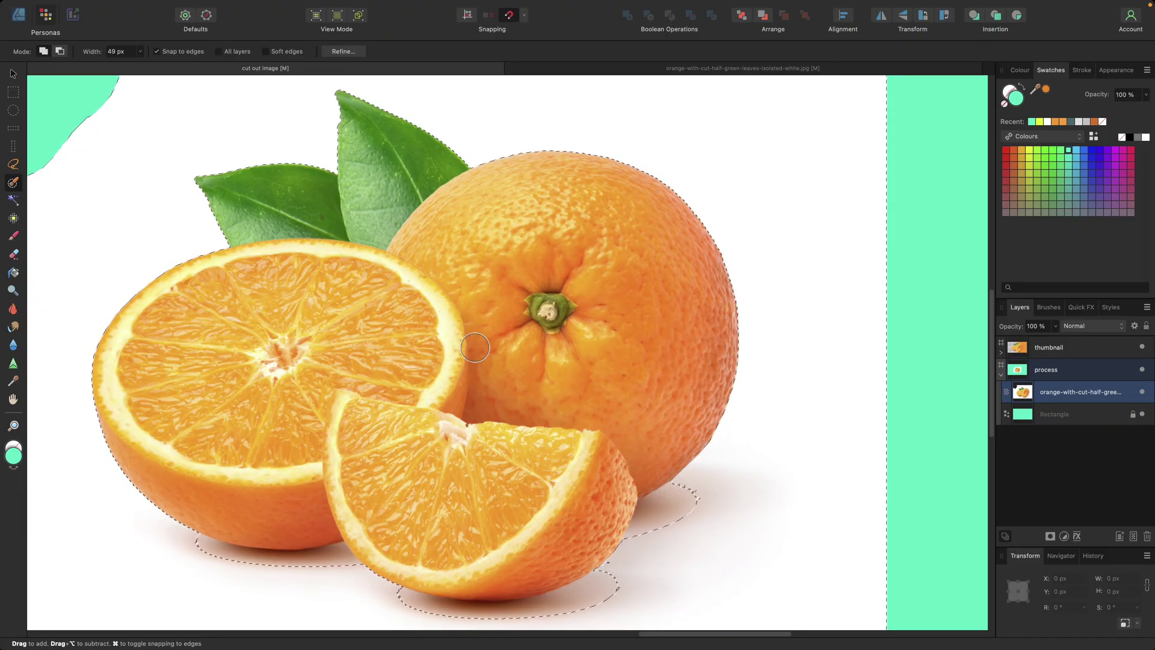
{"action": "mouse_move", "coordinate": [475, 348]}
{"action": "left_mouse_down"}
{"action": "mouse_move", "coordinate": [511, 302]}
{"action": "mouse_move", "coordinate": [496, 278]}
{"action": "left_mouse_up"}
{"action": "key", "text": "super+z"}
Set the brush width to 20 px and extend the selection along the half orange's and wedge's shadows
{"action": "scroll", "coordinate": [426, 347], "scroll_direction": "down", "scroll_amount": 2}
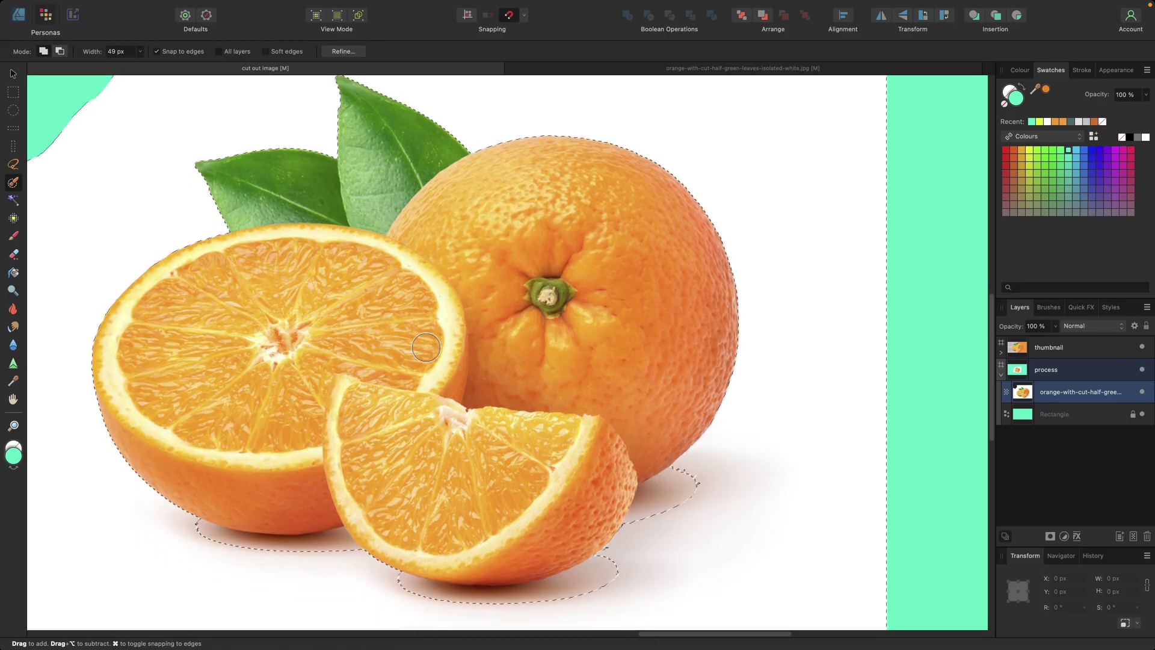
{"action": "scroll", "coordinate": [426, 347], "scroll_direction": "down", "scroll_amount": 2}
{"action": "mouse_move", "coordinate": [336, 458]}
{"action": "left_mouse_down"}
{"action": "mouse_move", "coordinate": [175, 516]}
{"action": "mouse_move", "coordinate": [194, 511]}
{"action": "left_mouse_up"}
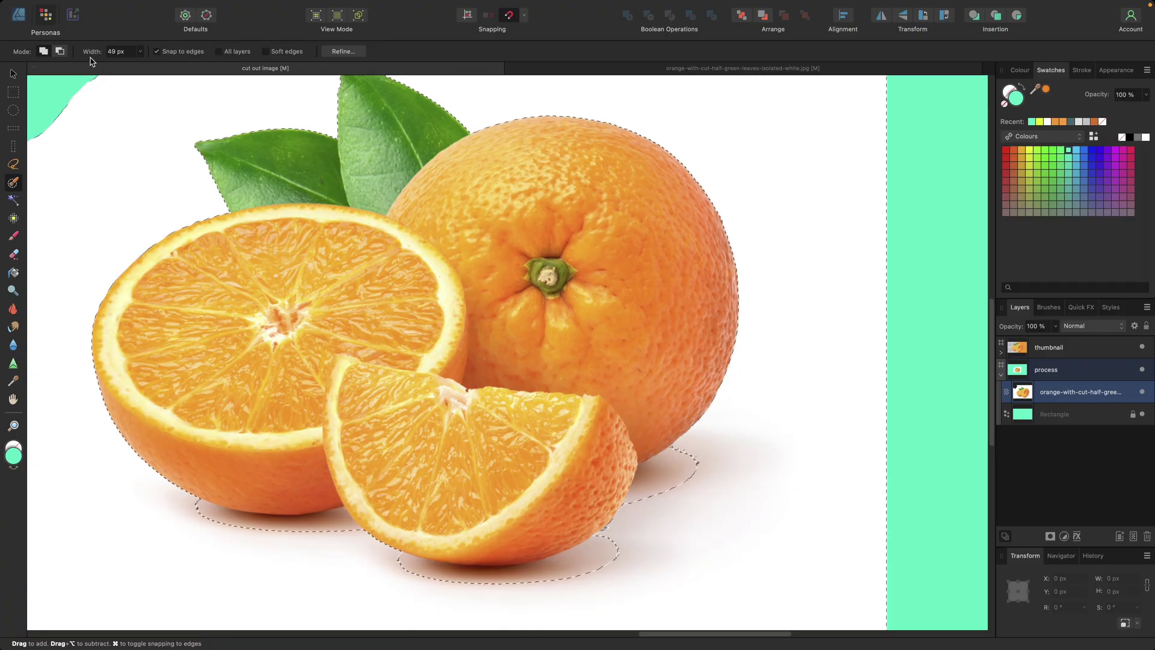
{"action": "left_click", "coordinate": [124, 51]}
{"action": "type", "text": "20"}
{"action": "mouse_move", "coordinate": [244, 516]}
{"action": "left_mouse_down"}
{"action": "mouse_move", "coordinate": [216, 539]}
{"action": "mouse_move", "coordinate": [202, 513]}
{"action": "left_mouse_up"}
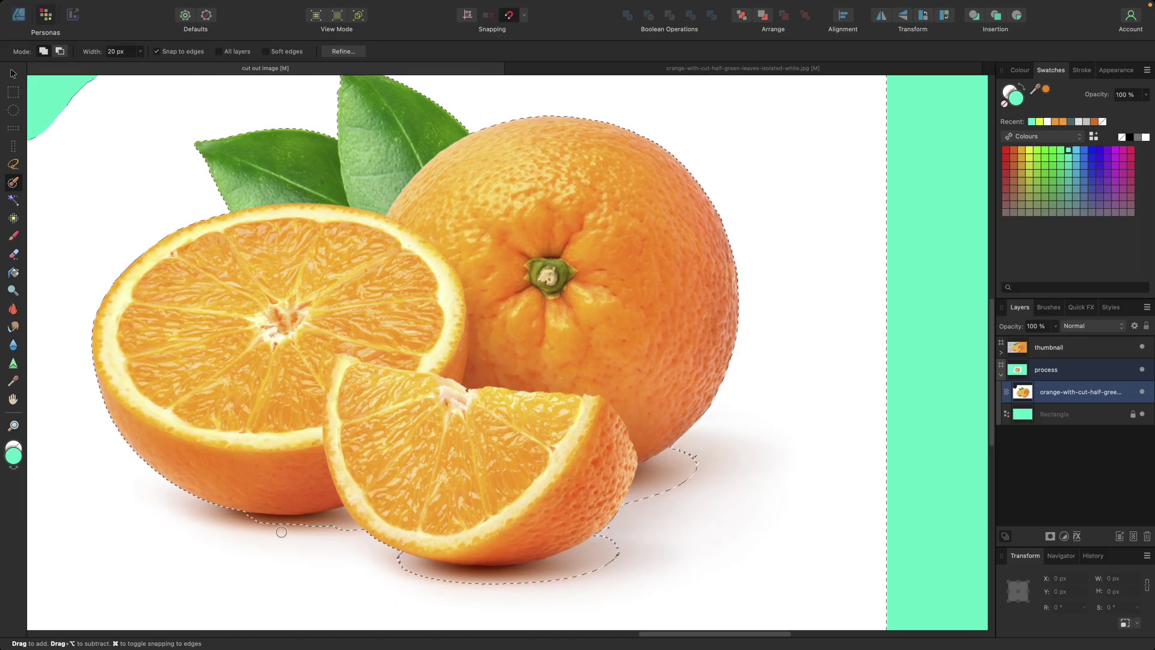
{"action": "mouse_move", "coordinate": [281, 532]}
{"action": "left_mouse_down"}
{"action": "mouse_move", "coordinate": [429, 575]}
{"action": "mouse_move", "coordinate": [455, 580]}
{"action": "mouse_move", "coordinate": [395, 562]}
{"action": "mouse_move", "coordinate": [527, 582]}
{"action": "mouse_move", "coordinate": [467, 573]}
{"action": "mouse_move", "coordinate": [553, 576]}
{"action": "mouse_move", "coordinate": [632, 545]}
{"action": "mouse_move", "coordinate": [616, 562]}
{"action": "mouse_move", "coordinate": [612, 530]}
{"action": "left_mouse_up"}
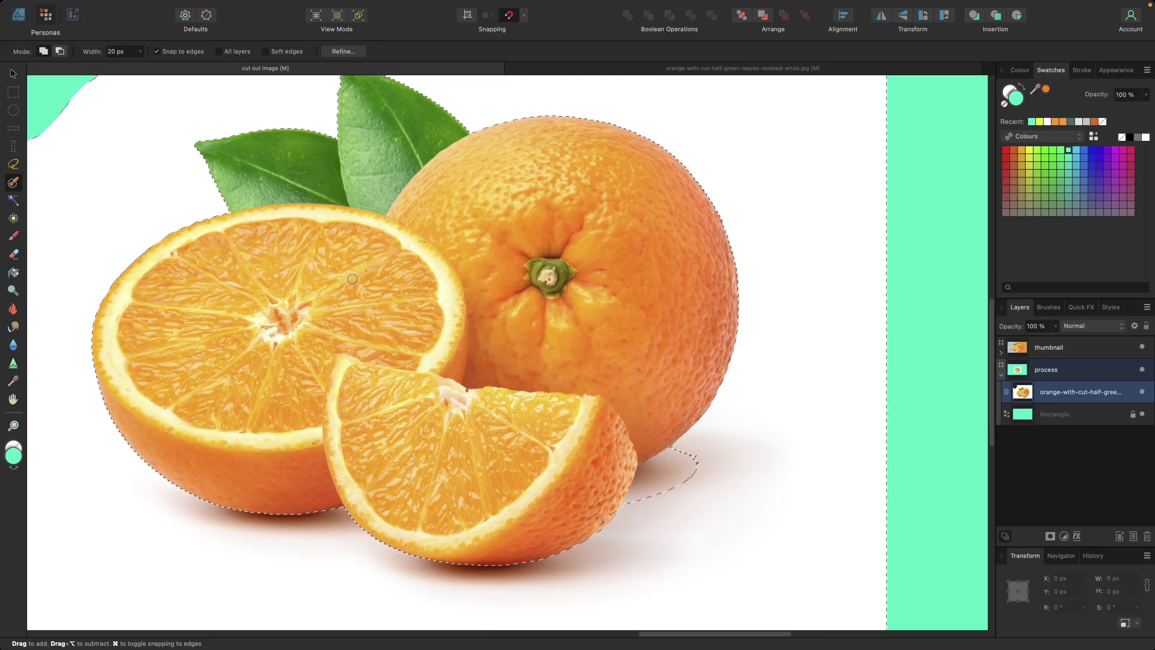
Paint the cast shadow out of the selection in Subtract mode, fit the view, and open Refine Selection
{"action": "left_click", "coordinate": [61, 52]}
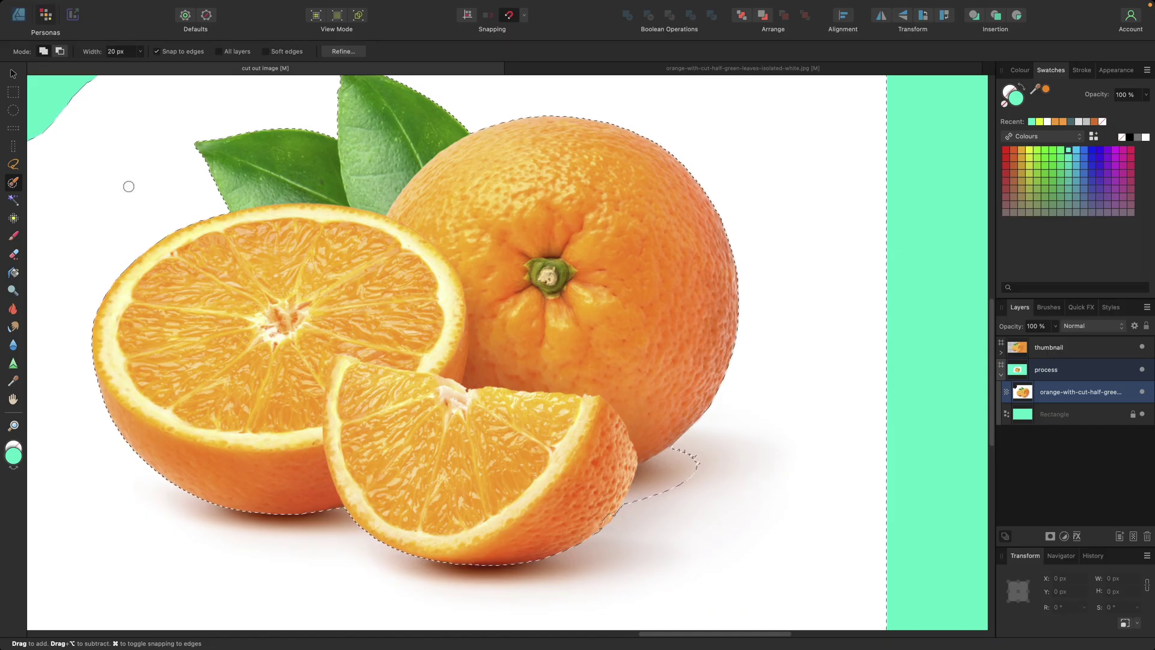
{"action": "left_click", "coordinate": [60, 51]}
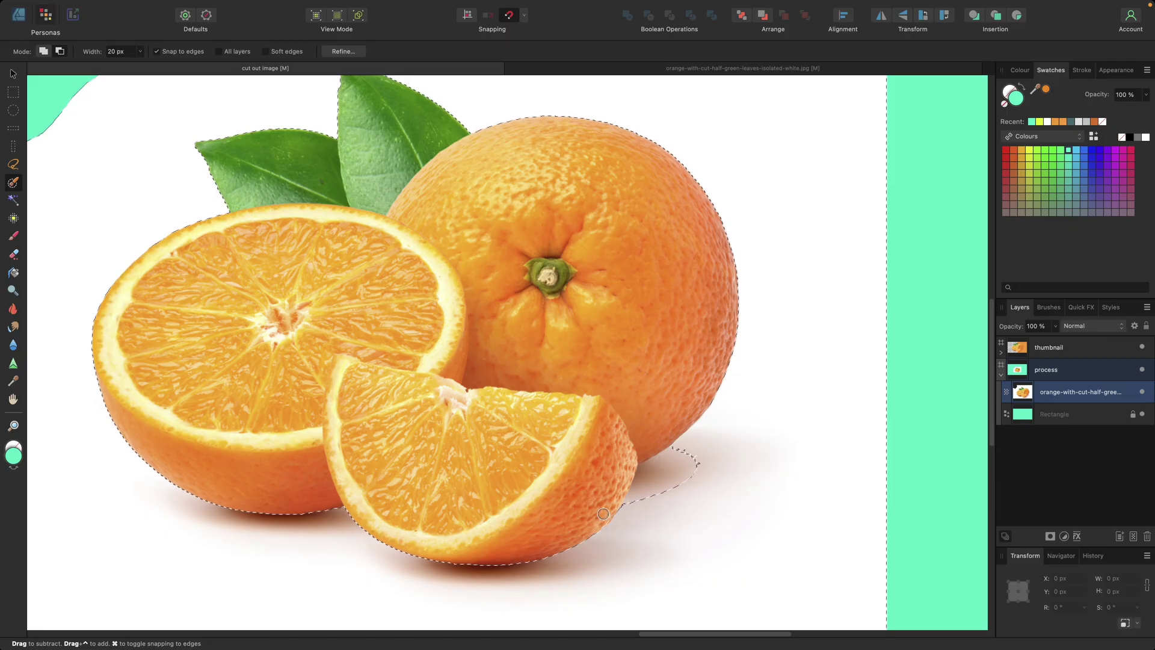
{"action": "mouse_move", "coordinate": [603, 513]}
{"action": "left_mouse_down"}
{"action": "mouse_move", "coordinate": [692, 475]}
{"action": "mouse_move", "coordinate": [679, 450]}
{"action": "left_mouse_up"}
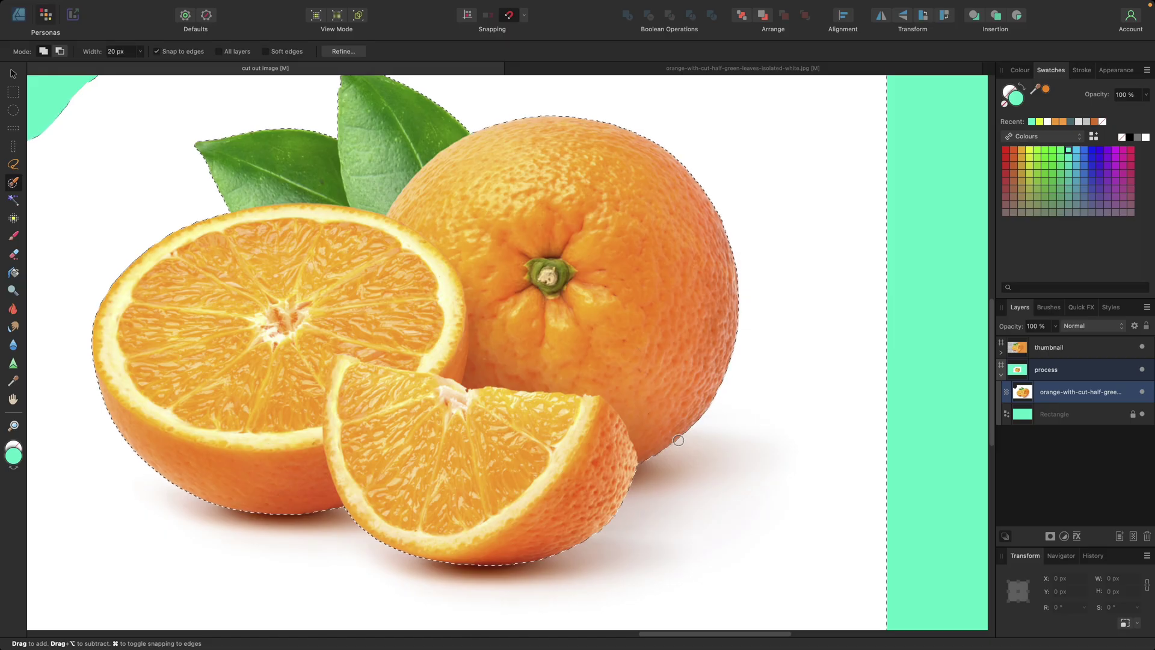
{"action": "key", "text": "super+0"}
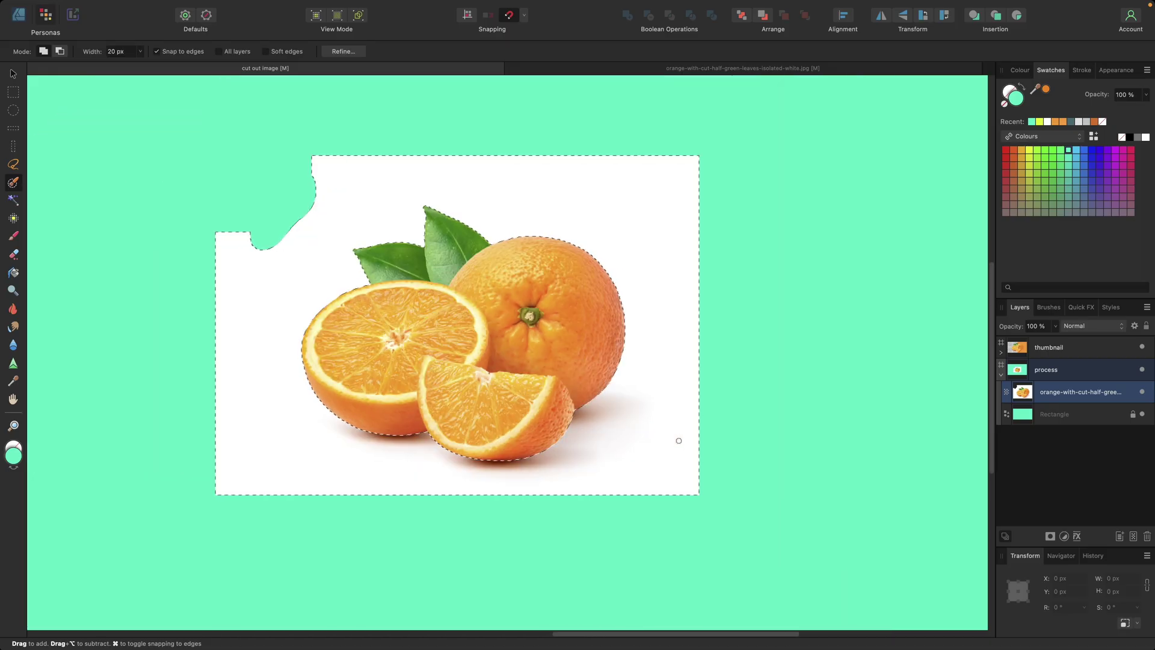
{"action": "left_click", "coordinate": [343, 51]}
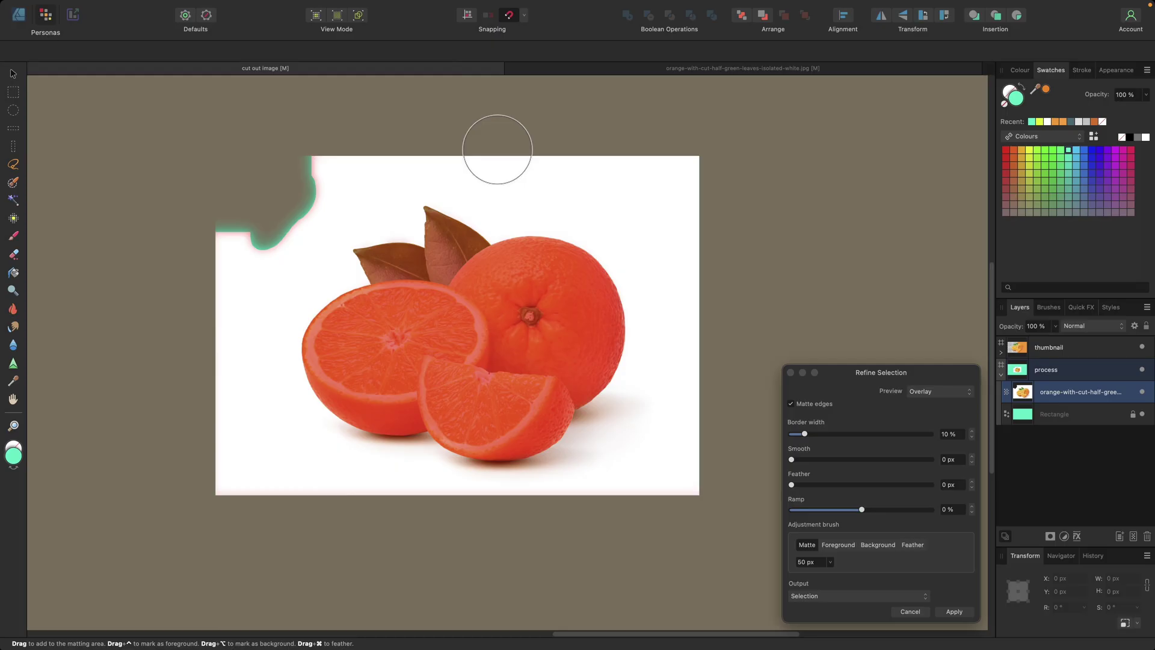
Set the Refine Selection adjustment brush to 30 px and paint along the orange's right edge
{"action": "left_click", "coordinate": [955, 611]}
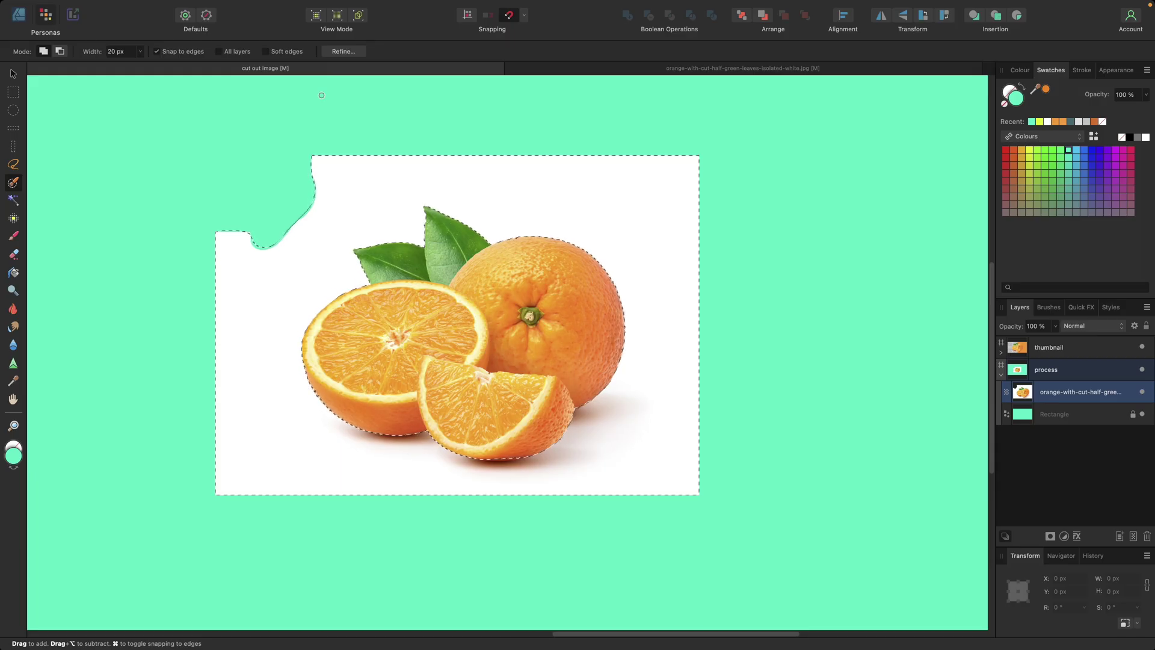
{"action": "left_click", "coordinate": [342, 51]}
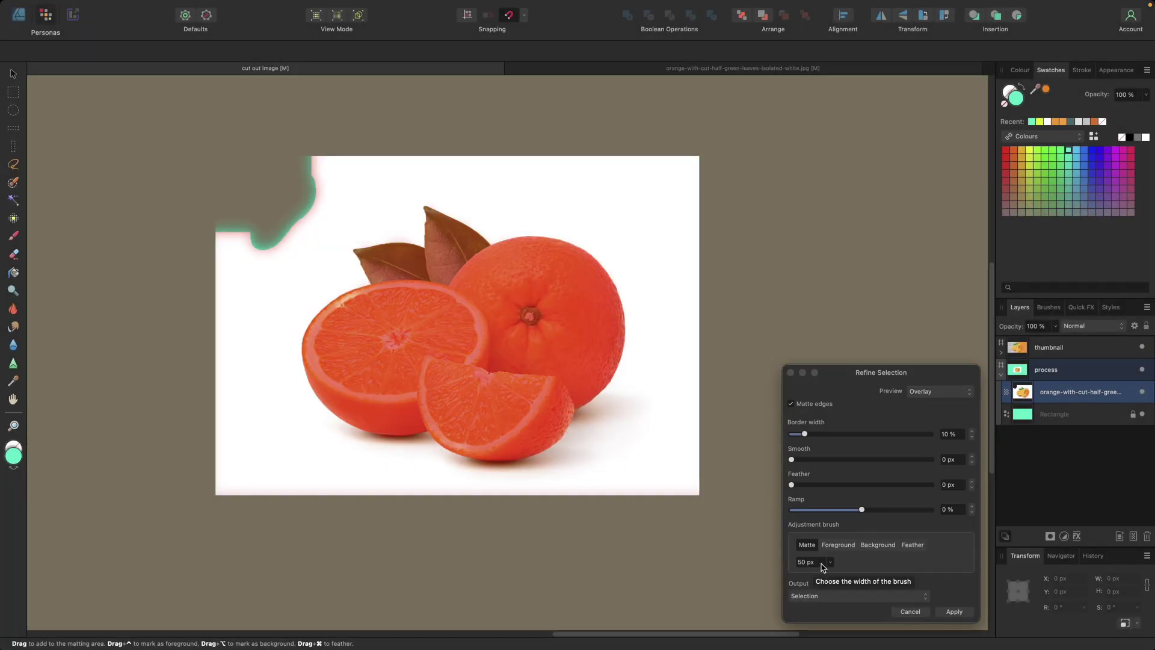
{"action": "left_click", "coordinate": [830, 562]}
{"action": "left_click_drag", "start_coordinate": [827, 575], "coordinate": [822, 579]}
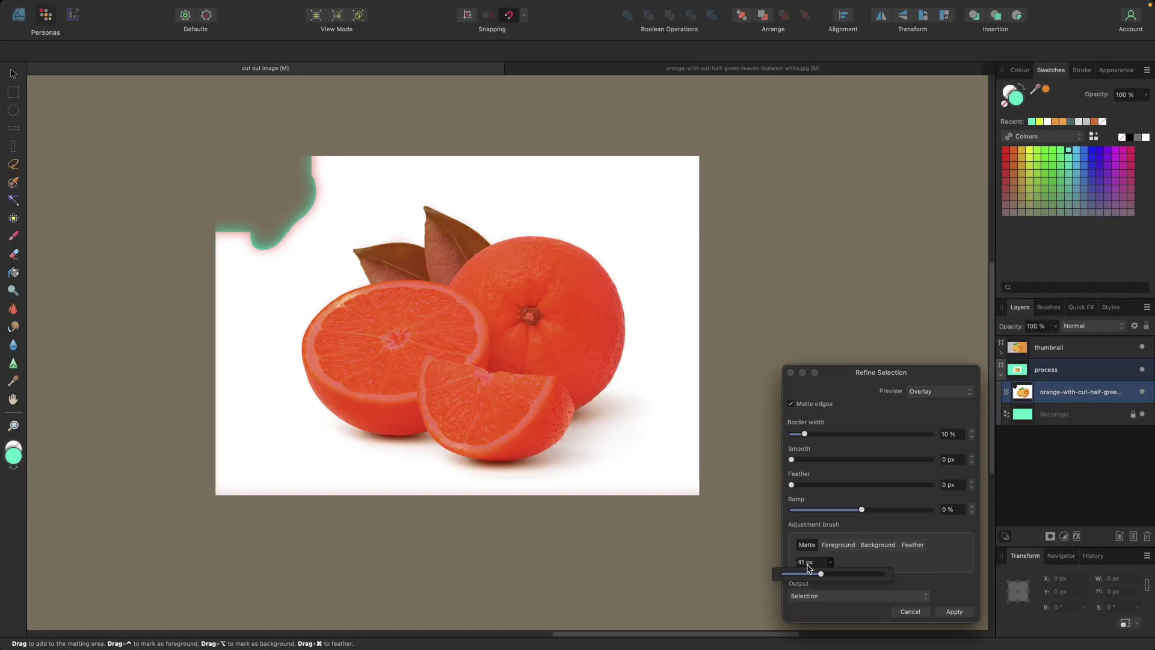
{"action": "left_click", "coordinate": [804, 562]}
{"action": "left_click", "coordinate": [805, 562]}
{"action": "type", "text": "30"}
{"action": "key", "text": "Return"}
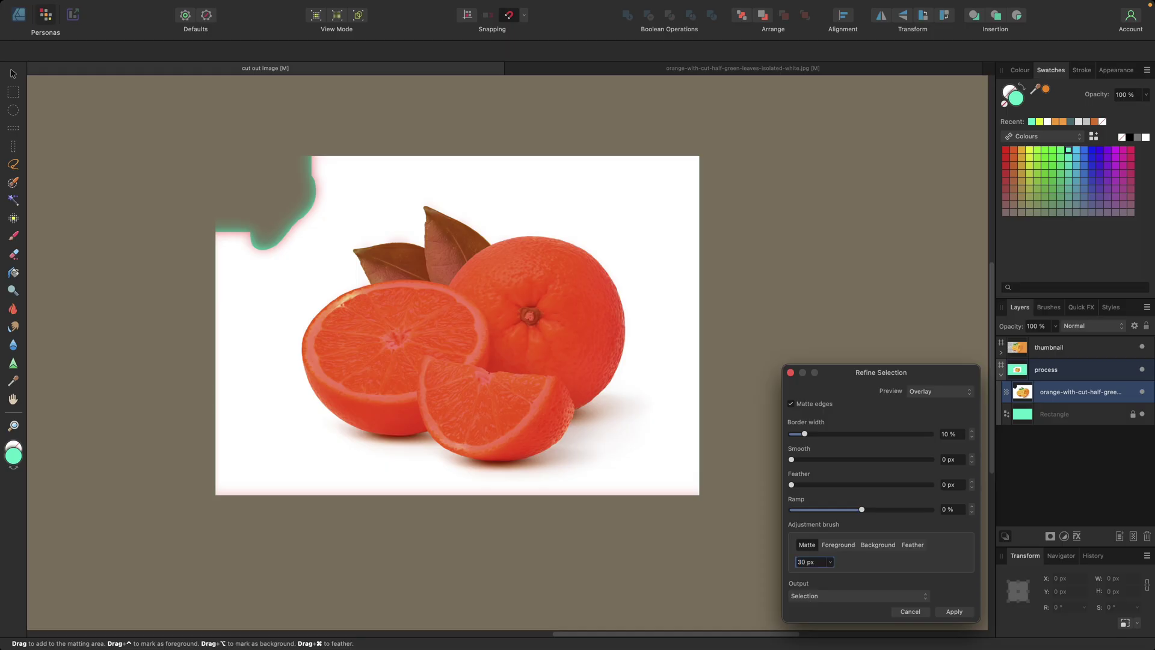
{"action": "mouse_move", "coordinate": [621, 373]}
{"action": "left_mouse_down"}
{"action": "mouse_move", "coordinate": [608, 371]}
{"action": "mouse_move", "coordinate": [622, 331]}
{"action": "mouse_move", "coordinate": [604, 264]}
{"action": "mouse_move", "coordinate": [541, 229]}
{"action": "mouse_move", "coordinate": [481, 251]}
{"action": "mouse_move", "coordinate": [465, 226]}
{"action": "mouse_move", "coordinate": [421, 208]}
{"action": "mouse_move", "coordinate": [425, 259]}
{"action": "mouse_move", "coordinate": [355, 249]}
{"action": "mouse_move", "coordinate": [364, 283]}
{"action": "mouse_move", "coordinate": [387, 275]}
{"action": "left_mouse_up"}
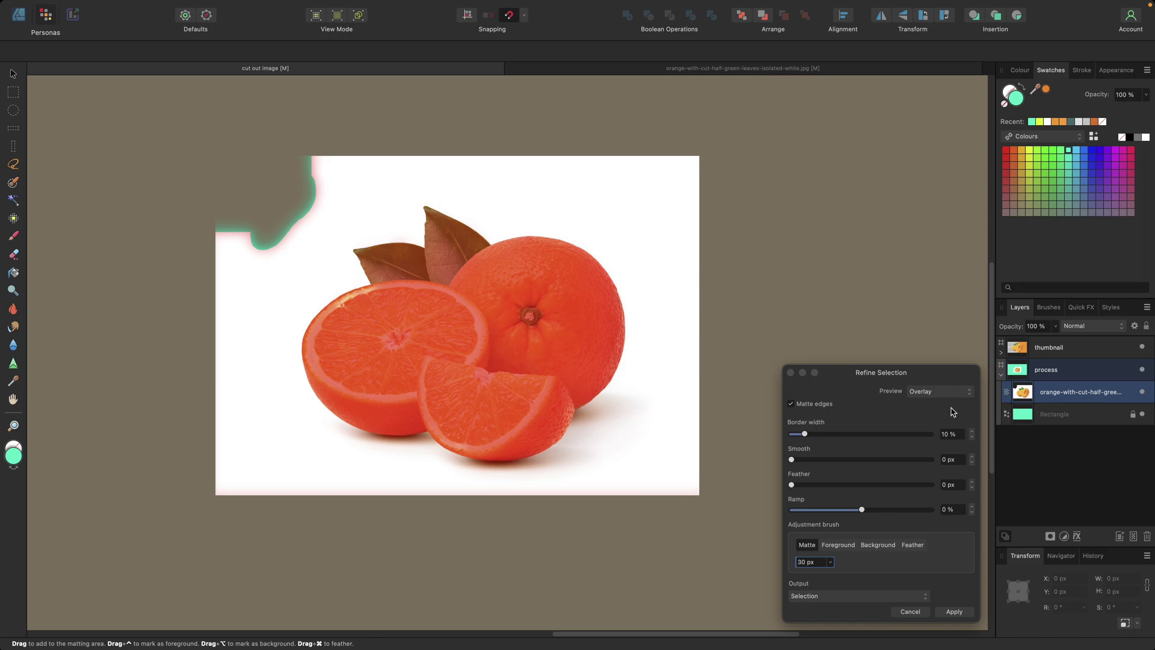
Check the Black and White matte previews, return to Overlay, and apply the refined selection
{"action": "left_click", "coordinate": [937, 391]}
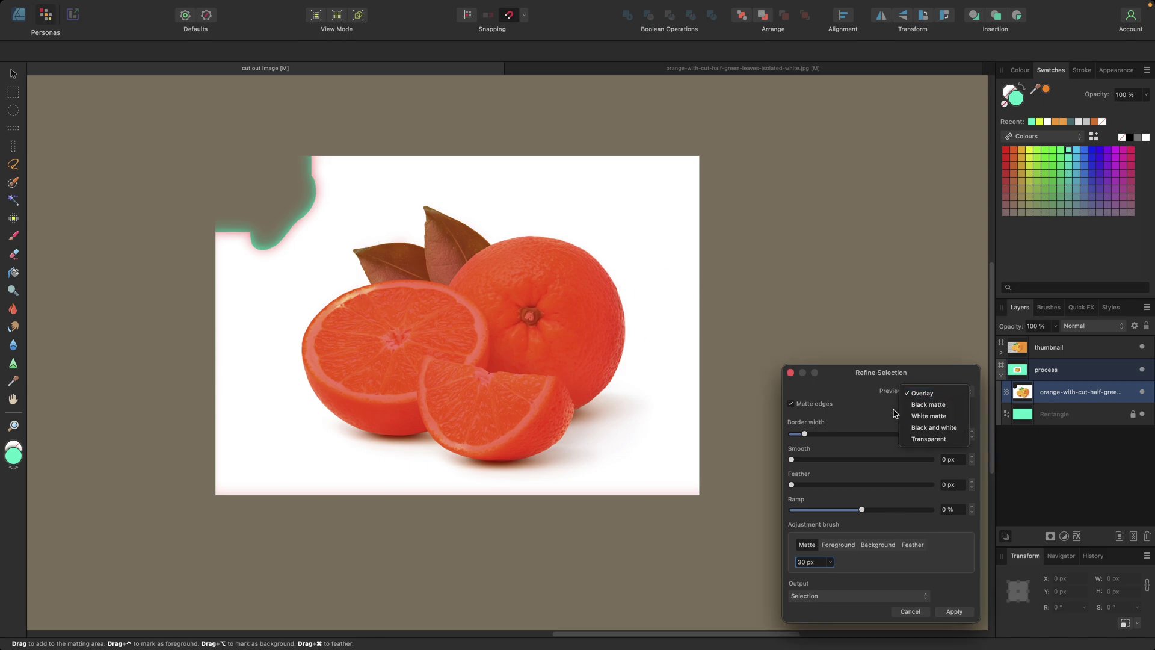
{"action": "left_click", "coordinate": [912, 402]}
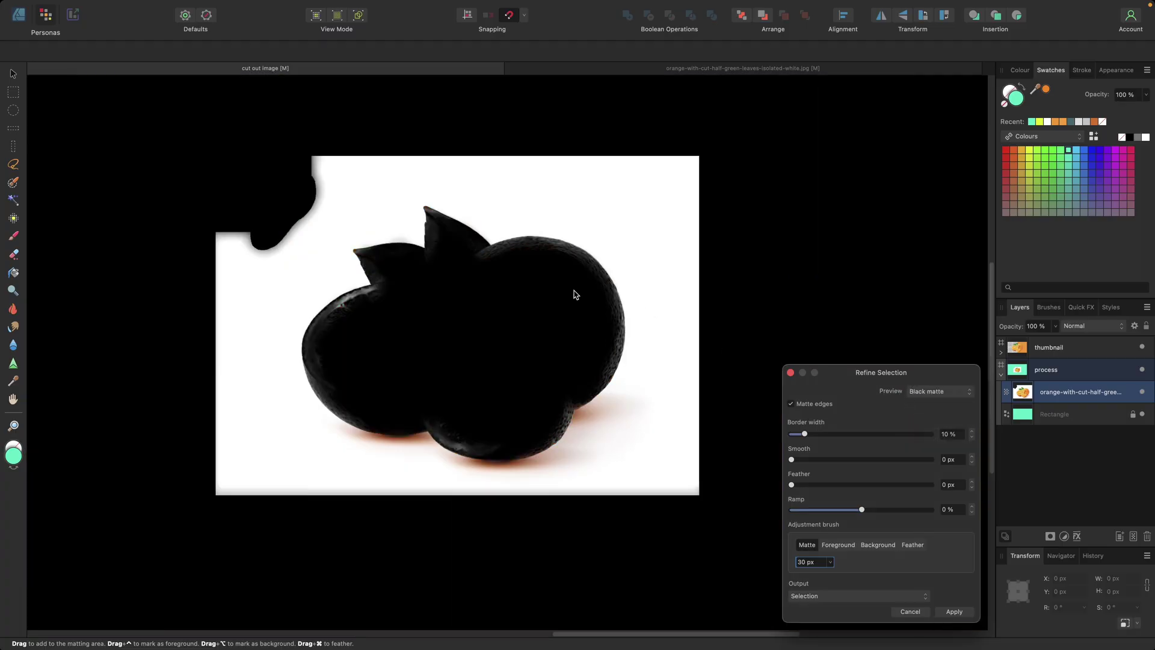
{"action": "left_click", "coordinate": [939, 391]}
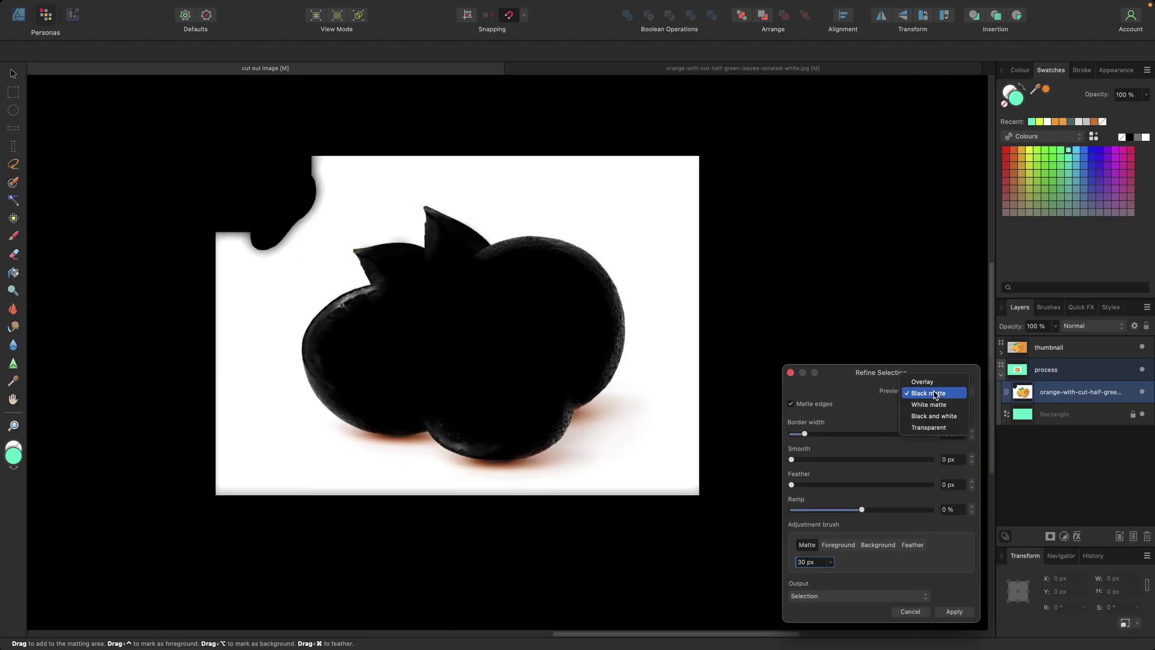
{"action": "left_click", "coordinate": [929, 406]}
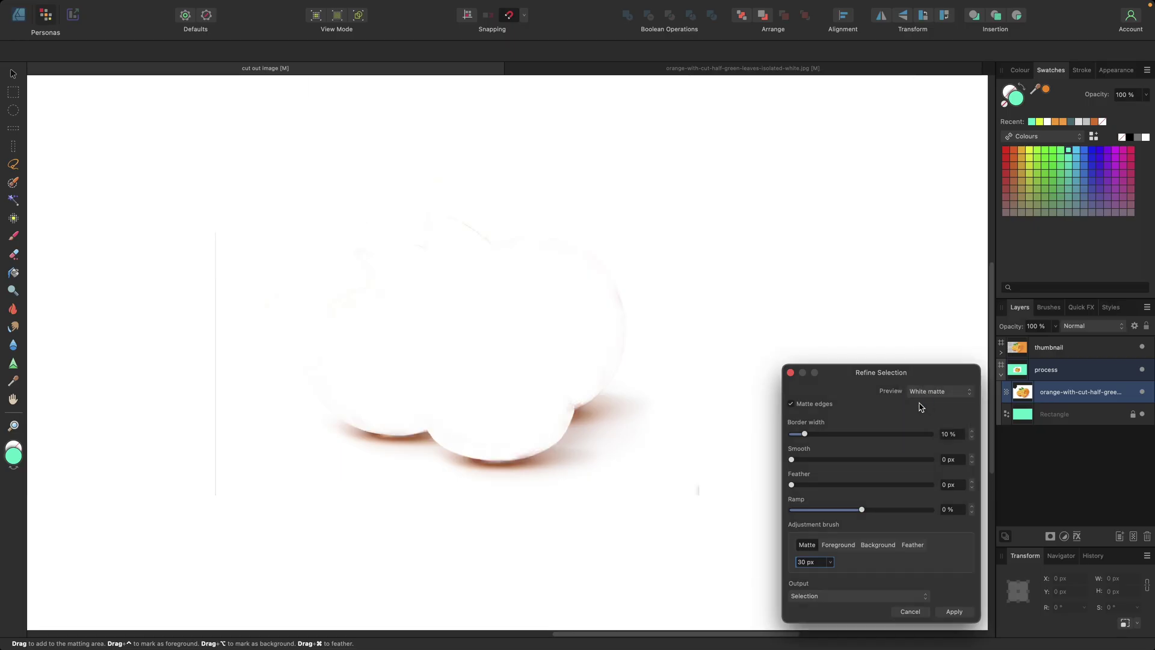
{"action": "left_click", "coordinate": [928, 405]}
{"action": "left_click", "coordinate": [931, 373]}
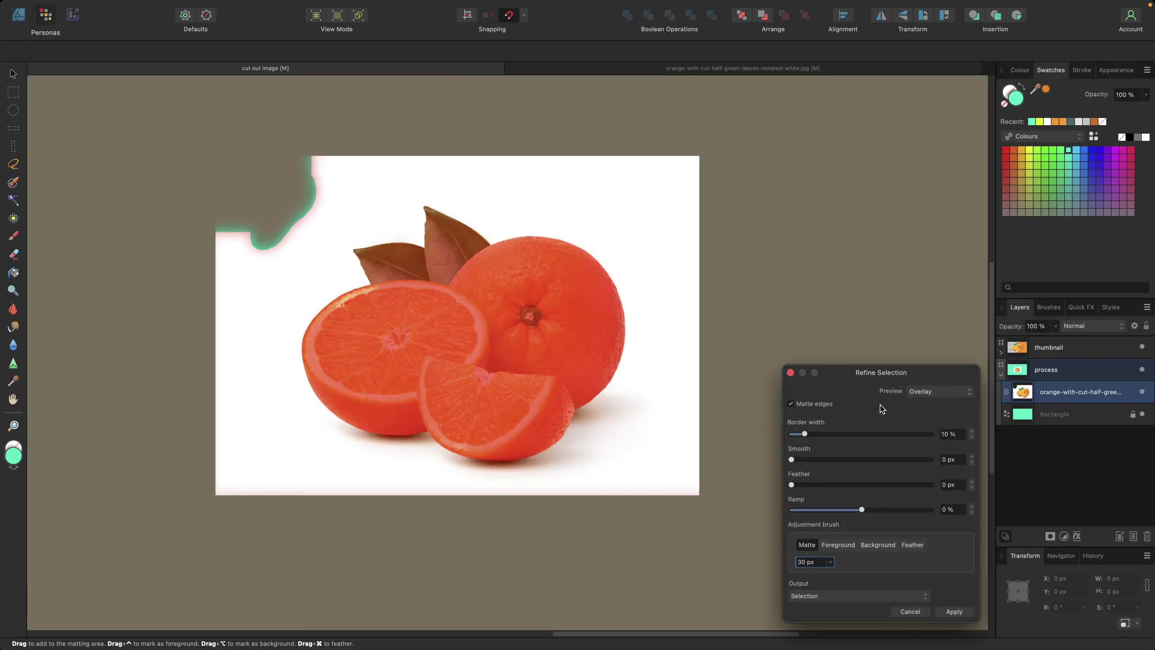
{"action": "left_click", "coordinate": [954, 611]}
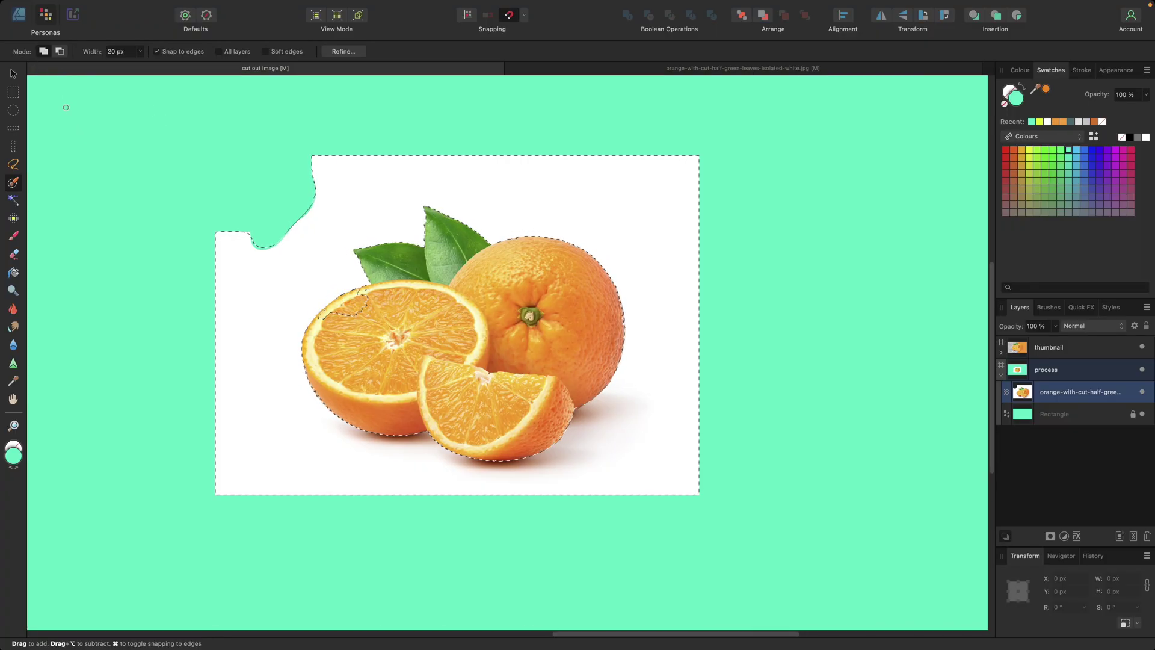
Delete the selected white background, clear the selection, and switch to the Designer Persona with the Move tool
{"action": "left_click", "coordinate": [59, 51]}
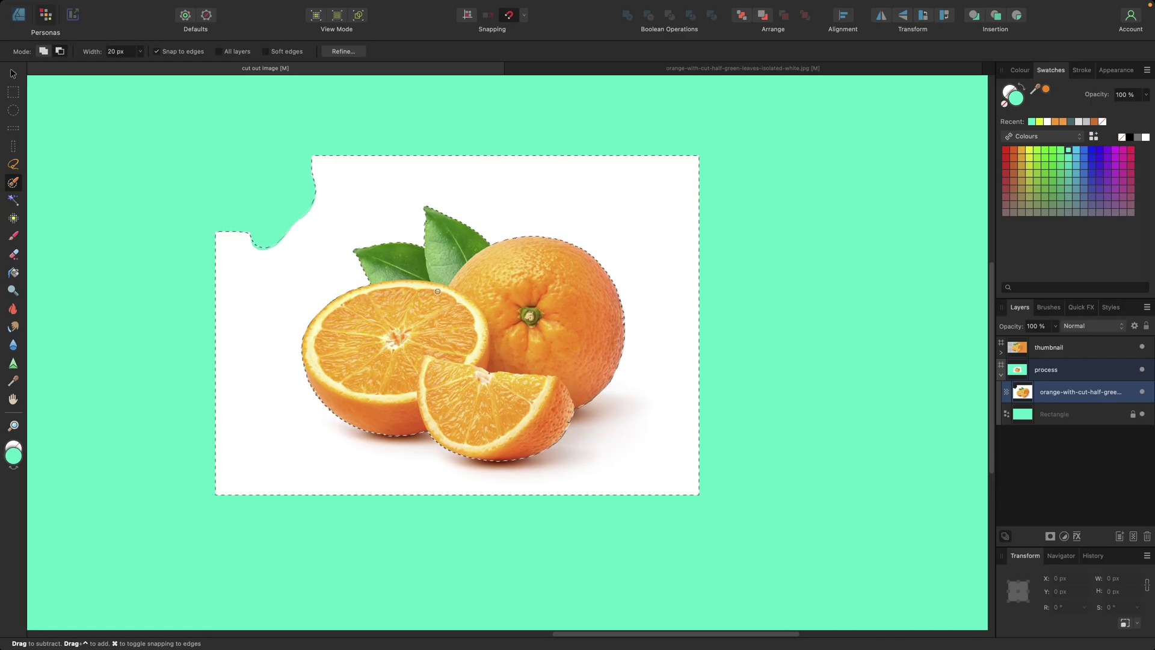
{"action": "key", "text": "Delete"}
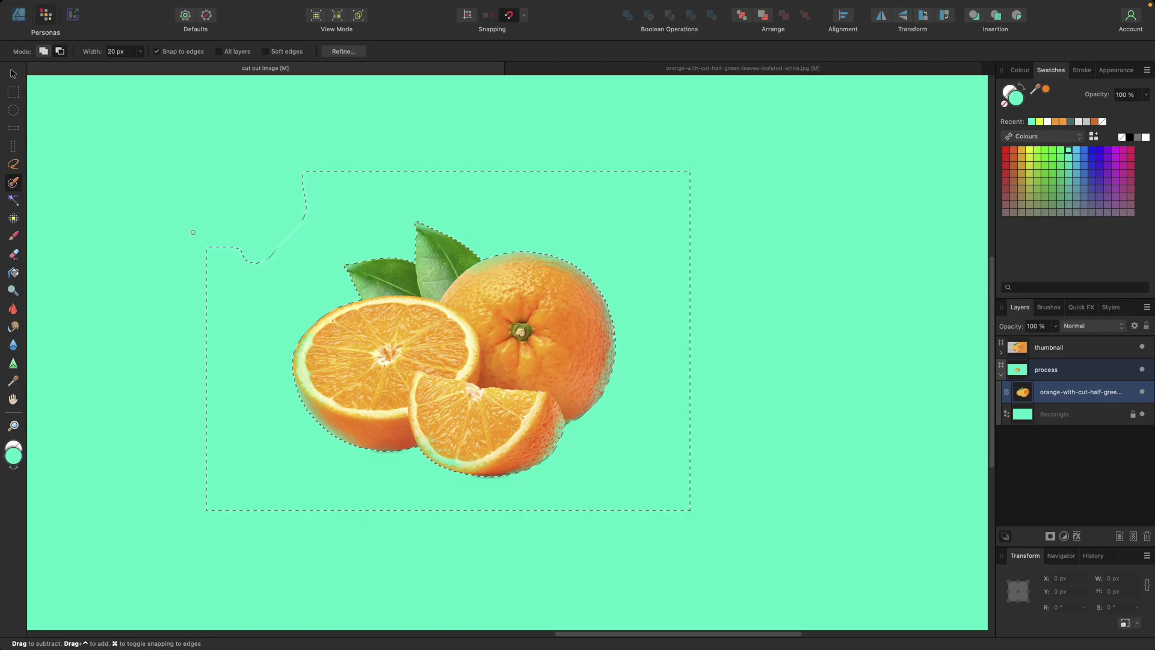
{"action": "left_click", "coordinate": [13, 92]}
{"action": "left_click_drag", "start_coordinate": [158, 150], "coordinate": [318, 283]}
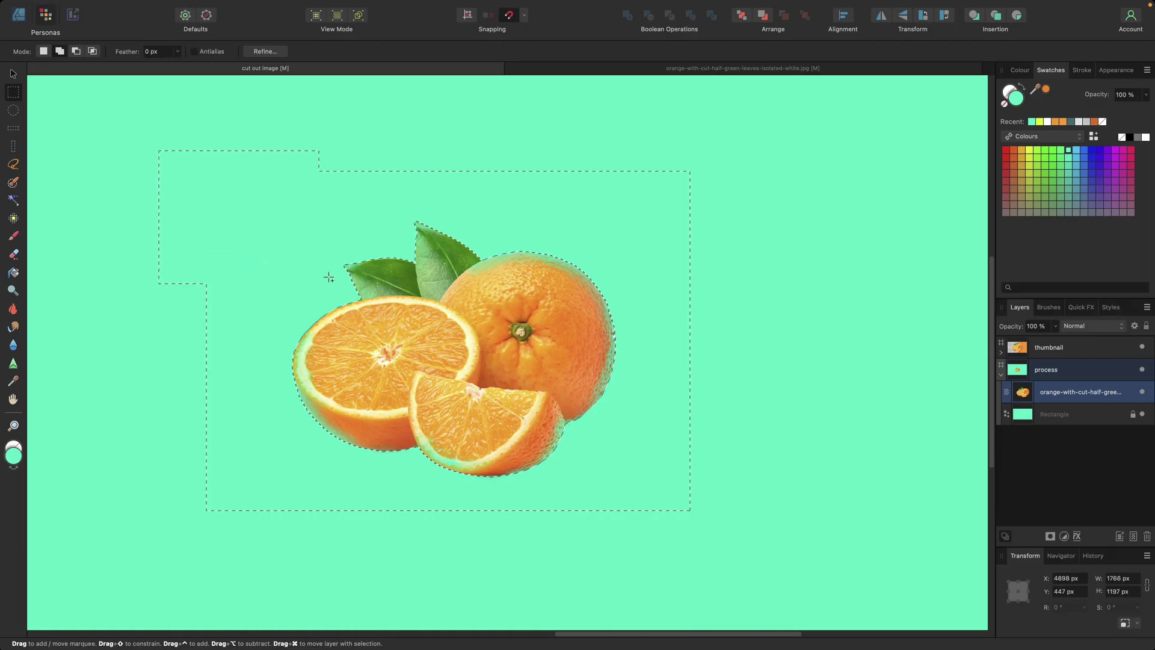
{"action": "left_click", "coordinate": [77, 52]}
{"action": "left_click_drag", "start_coordinate": [144, 147], "coordinate": [753, 562]}
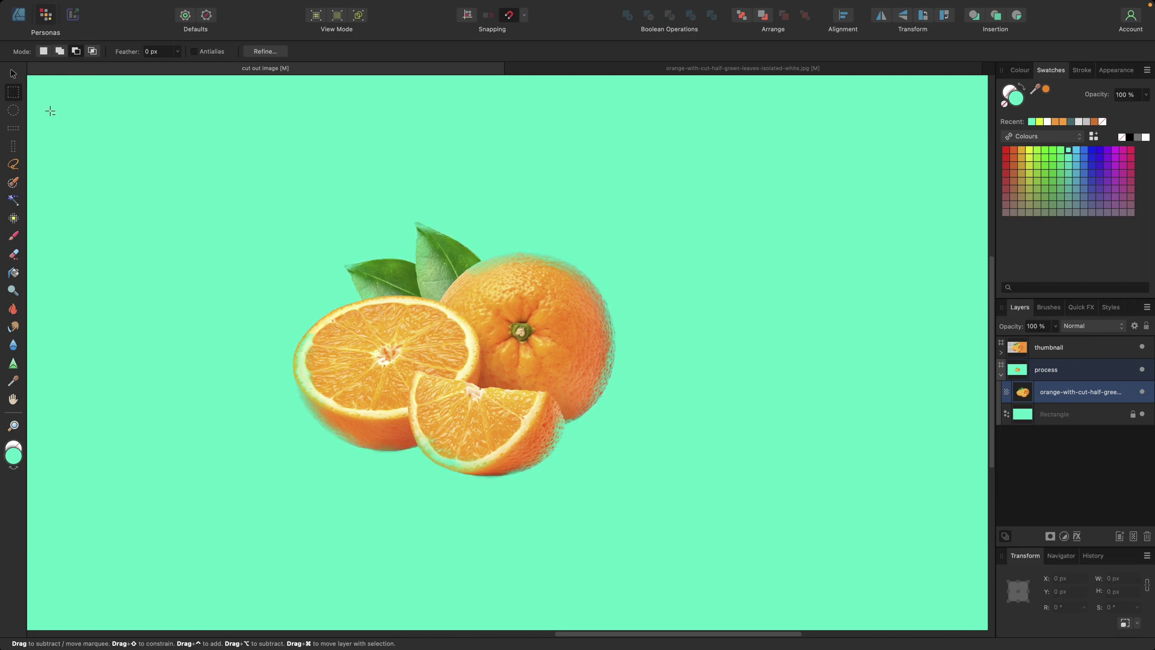
{"action": "left_click", "coordinate": [12, 74]}
{"action": "left_click", "coordinate": [18, 15]}
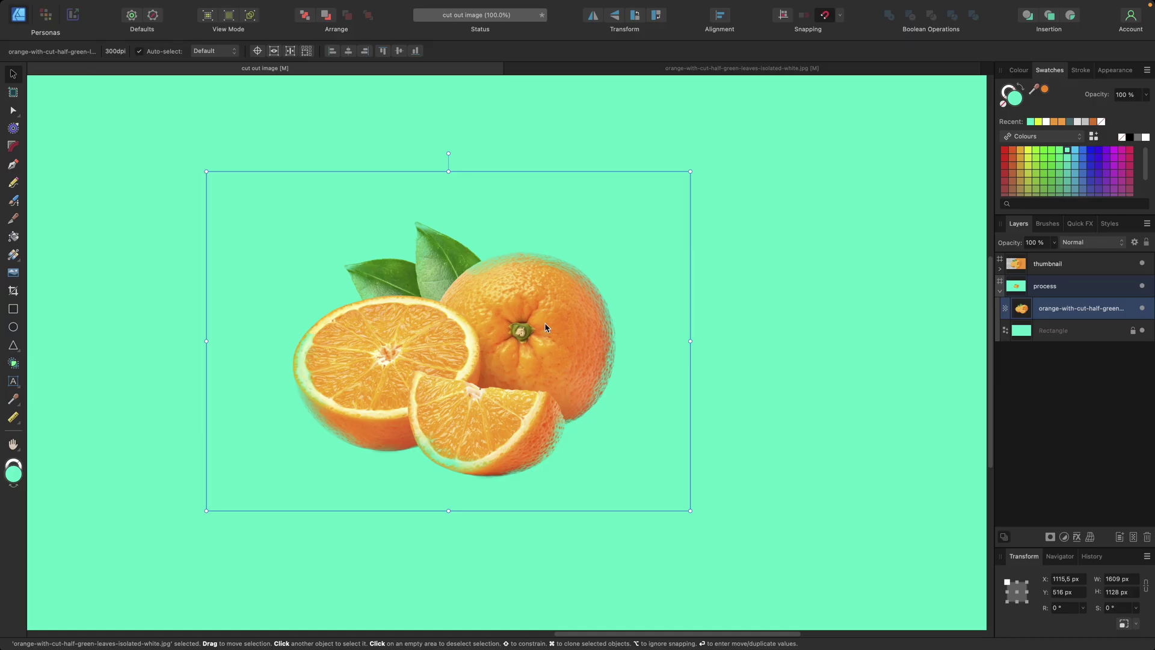
Scale the orange image to about 3006.5 × 2107.7 px and snap it to the process artboard's centre
{"action": "key", "text": "super+minus"}
{"action": "left_click_drag", "start_coordinate": [553, 394], "coordinate": [623, 439]}
{"action": "key", "text": "super+z"}
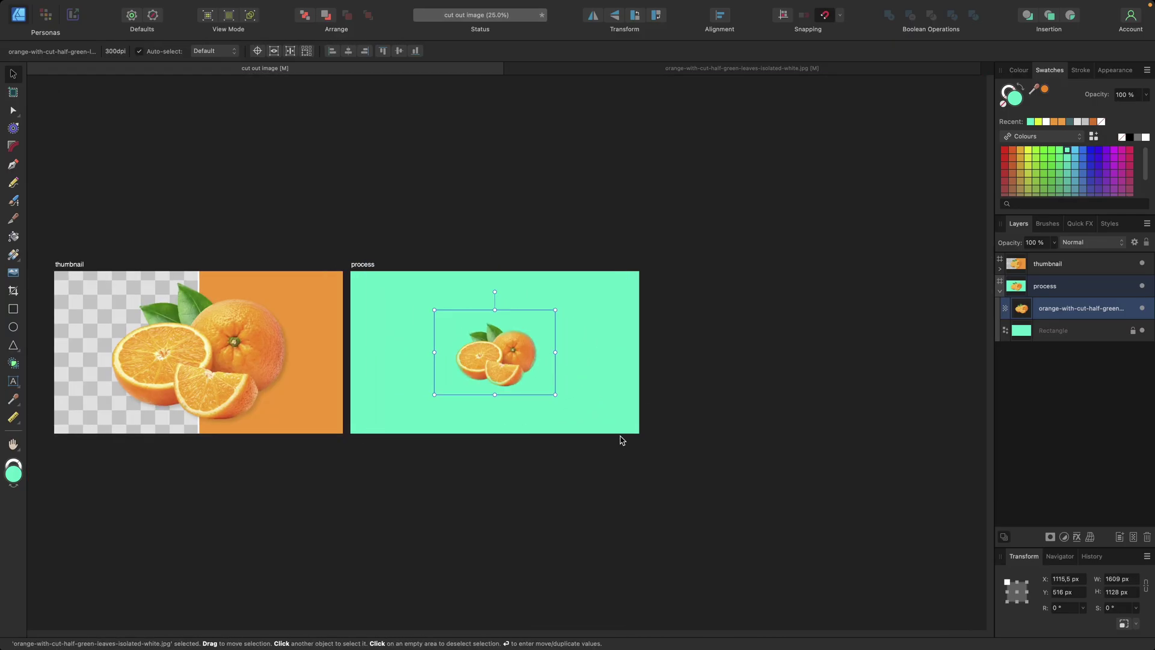
{"action": "left_click_drag", "start_coordinate": [558, 395], "coordinate": [609, 429]}
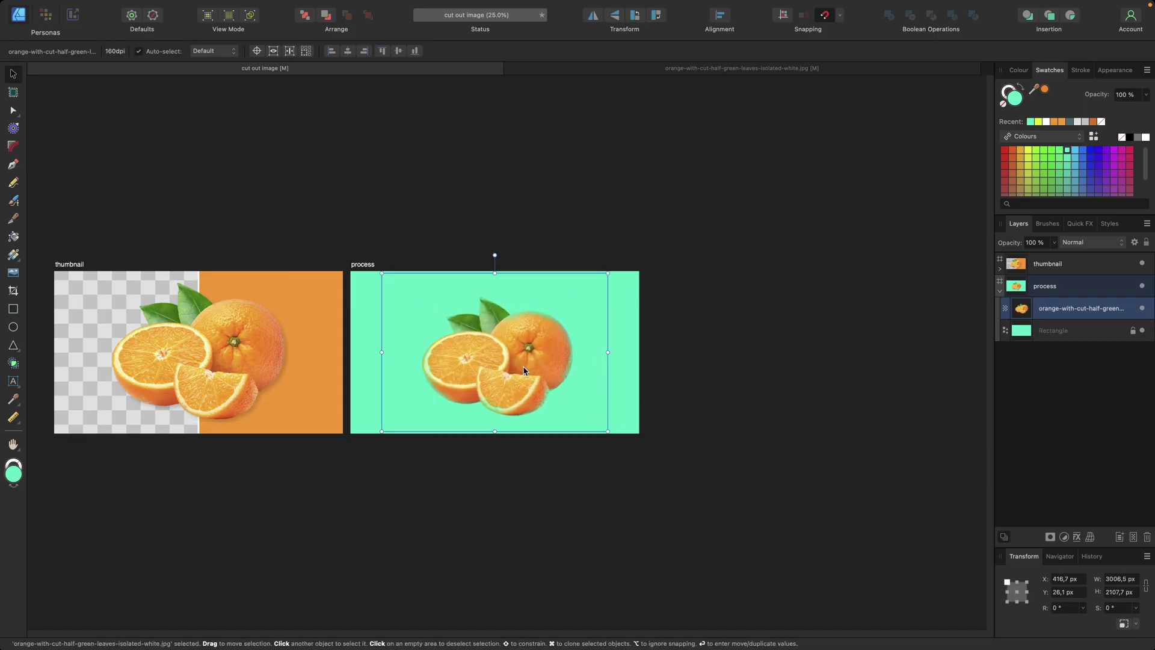
{"action": "left_click_drag", "start_coordinate": [530, 373], "coordinate": [524, 366]}
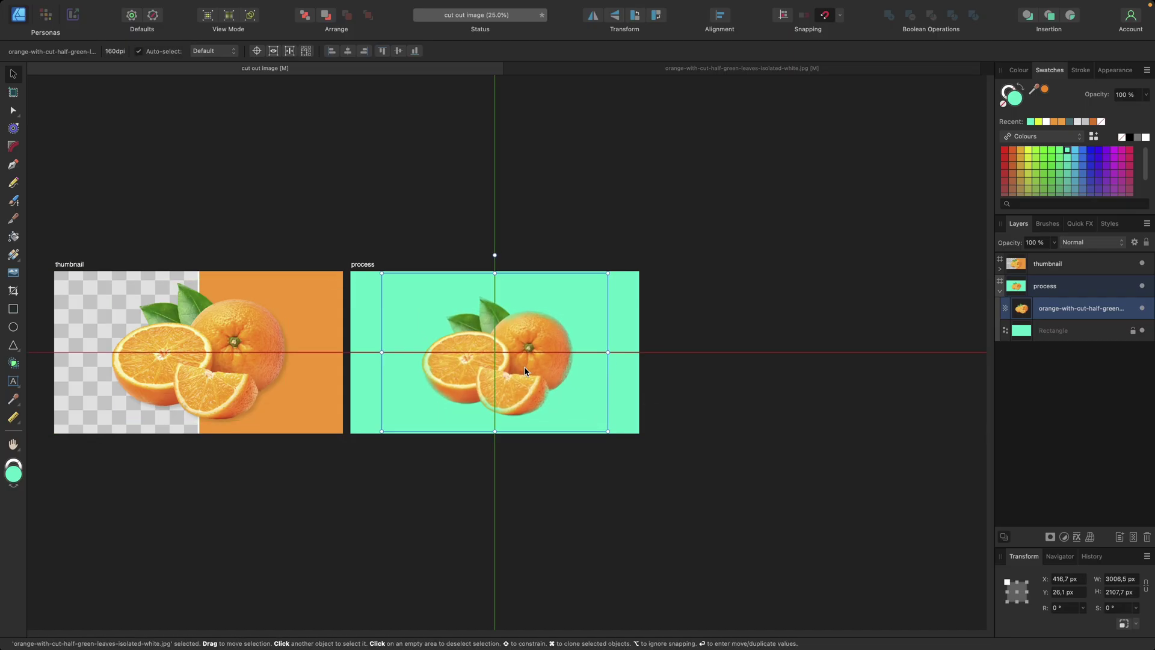
{"action": "left_click", "coordinate": [659, 387]}
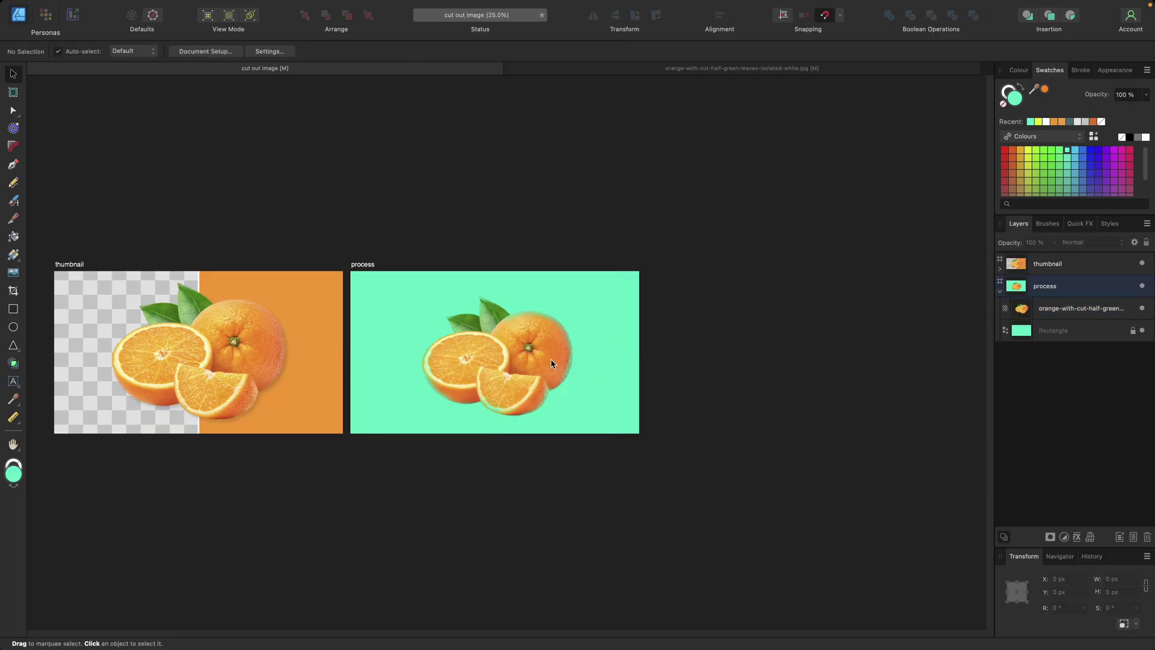